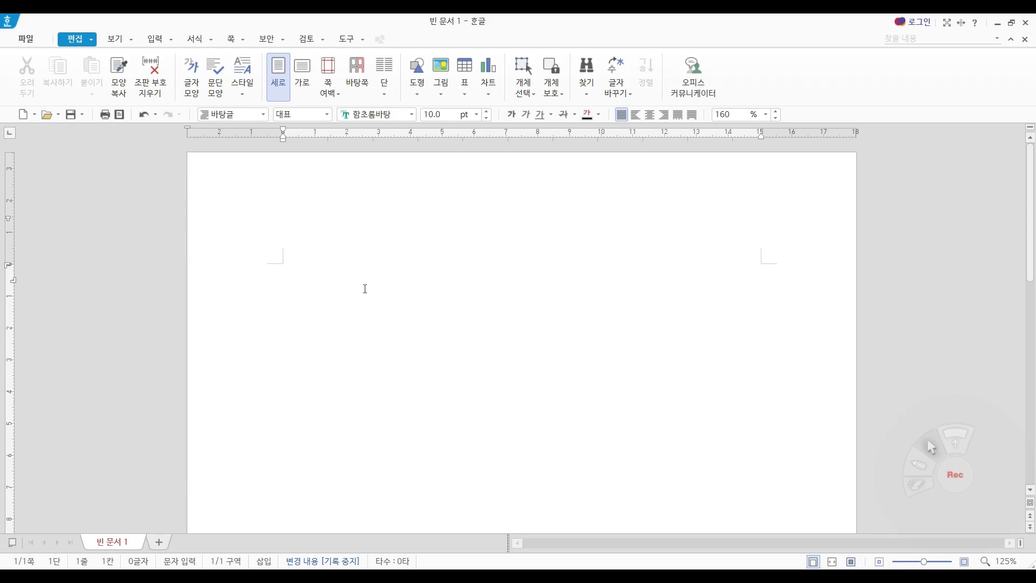
- Enter 시간표 as the document title and start a new line below it
{"action": "key", "text": "Hangul"}
{"action": "type", "text": "시간표"}
{"action": "key", "text": "Return"}
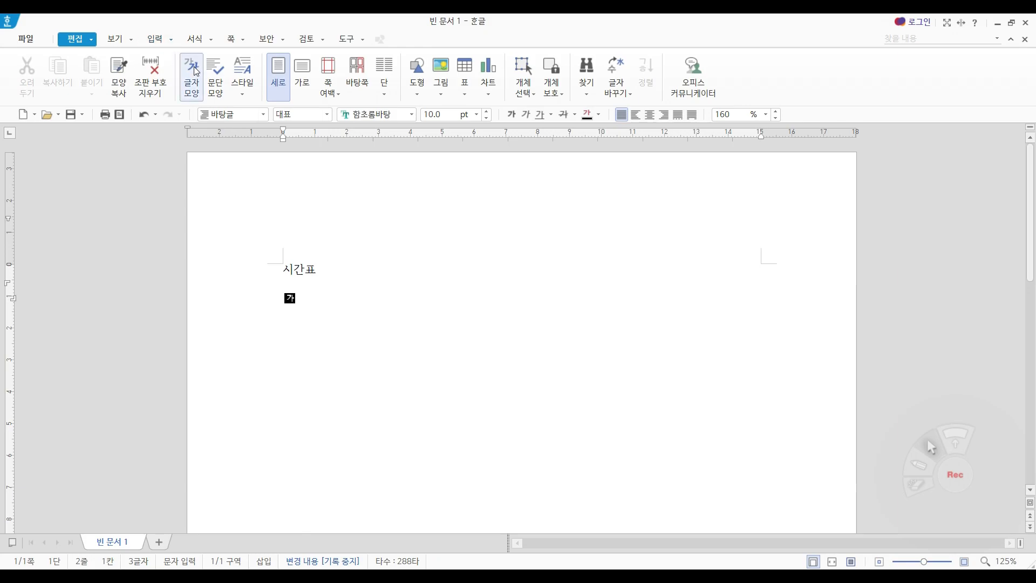
{"action": "key", "text": "ctrl+p"}
{"action": "mouse_move", "coordinate": [147, 47]}
{"action": "left_mouse_down"}
{"action": "mouse_move", "coordinate": [152, 29]}
{"action": "mouse_move", "coordinate": [175, 41]}
{"action": "mouse_move", "coordinate": [158, 50]}
{"action": "left_mouse_up"}
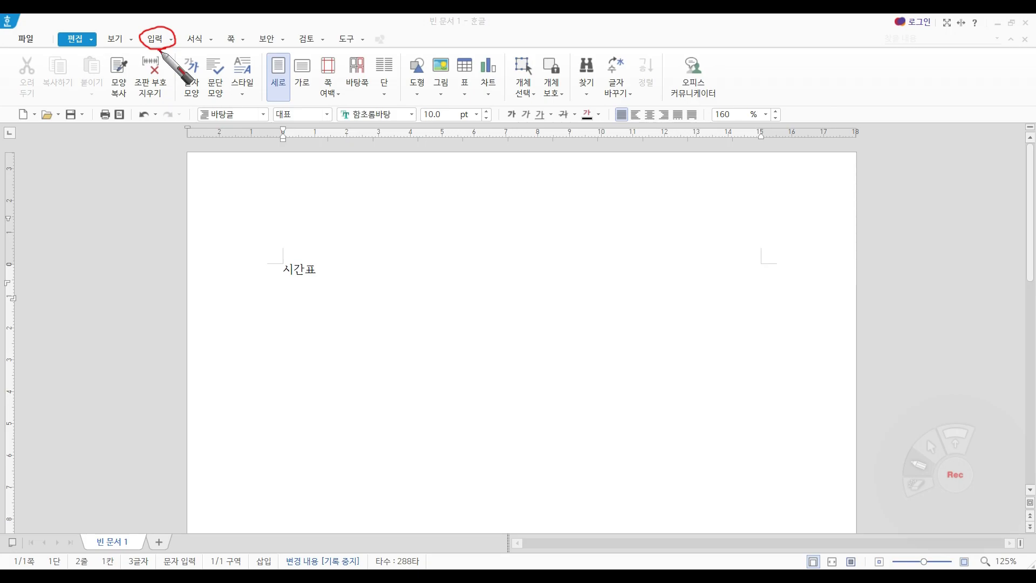
{"action": "key", "text": "Escape"}
- Open the settings for creating a new table below the title
{"action": "left_click", "coordinate": [168, 41]}
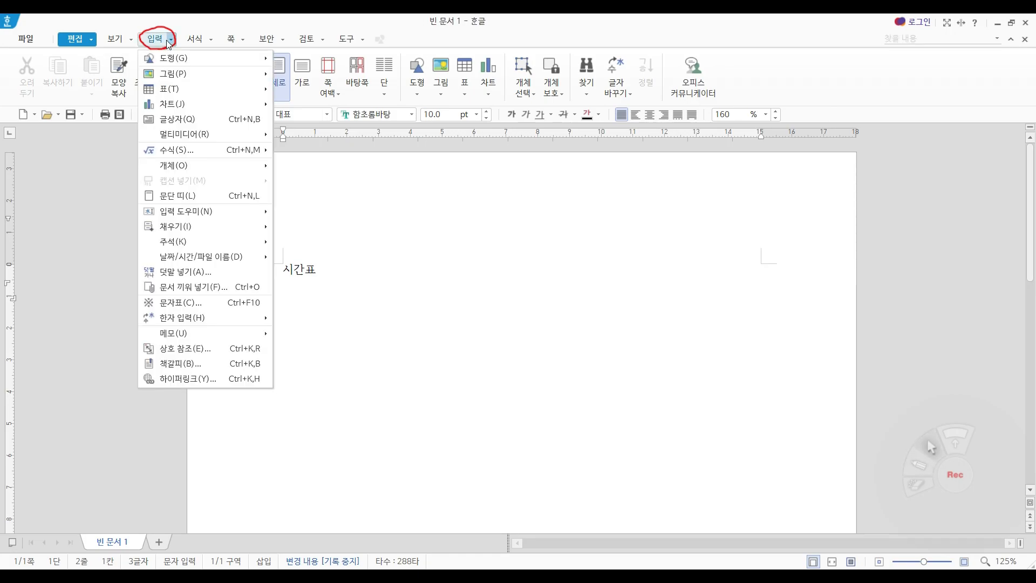
{"action": "mouse_move", "coordinate": [180, 95]}
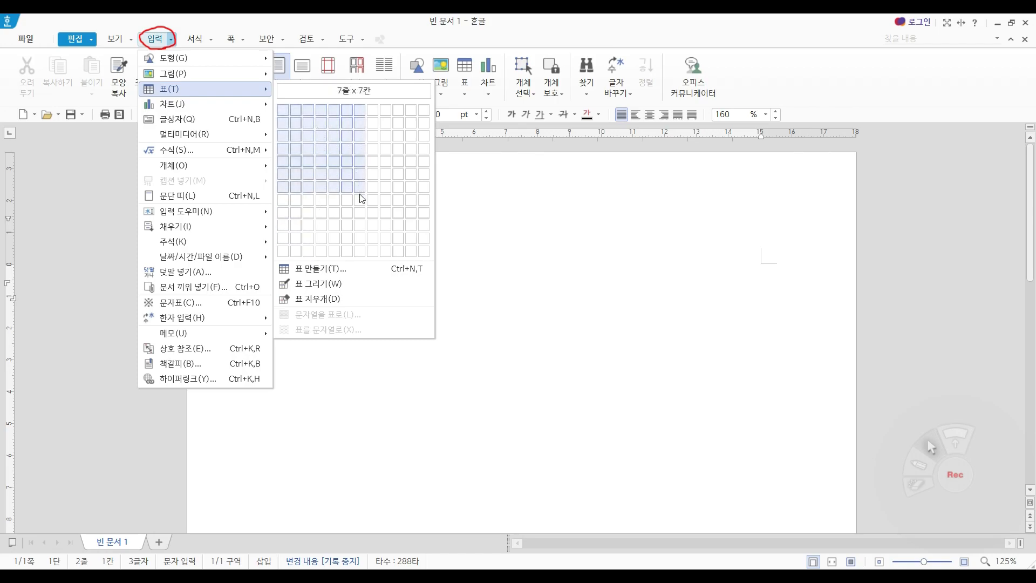
{"action": "left_click", "coordinate": [325, 274]}
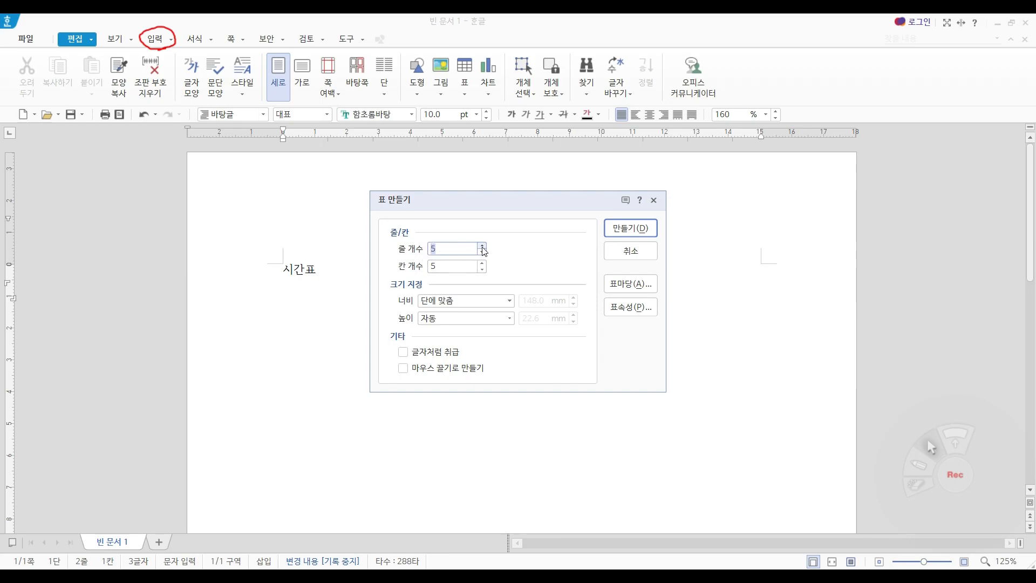
{"action": "key", "text": "F2"}
{"action": "left_click_drag", "start_coordinate": [484, 248], "coordinate": [485, 255]}
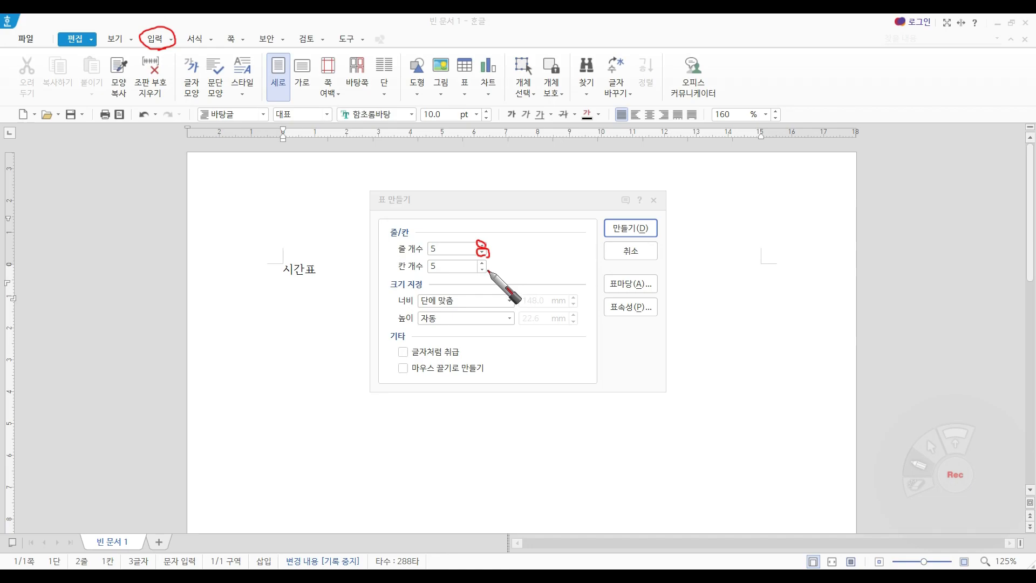
{"action": "left_click_drag", "start_coordinate": [486, 265], "coordinate": [485, 273]}
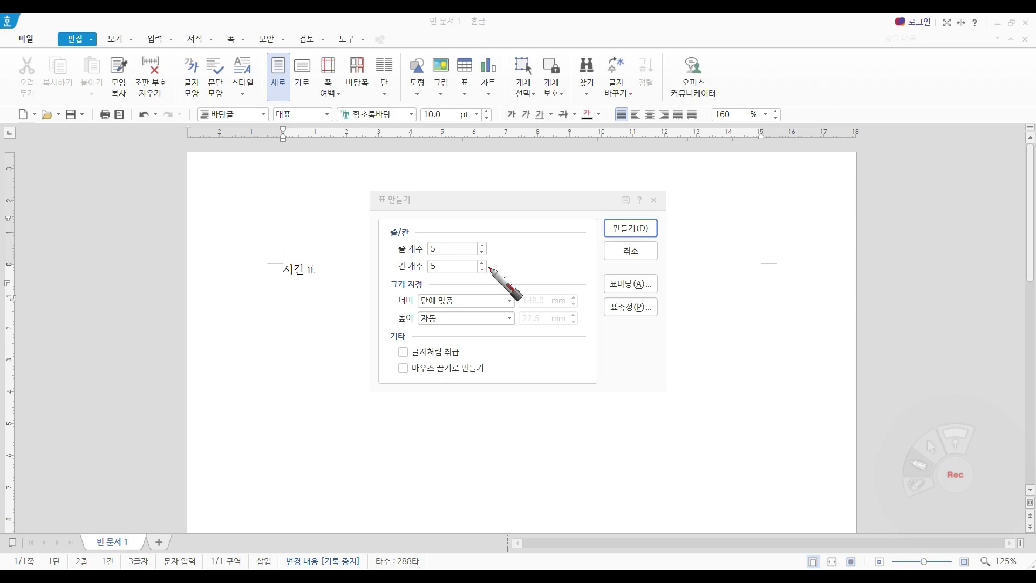
{"action": "key", "text": "Escape"}
- Create a table with 6 rows and 7 columns
{"action": "left_click", "coordinate": [482, 246]}
{"action": "left_click", "coordinate": [482, 246]}
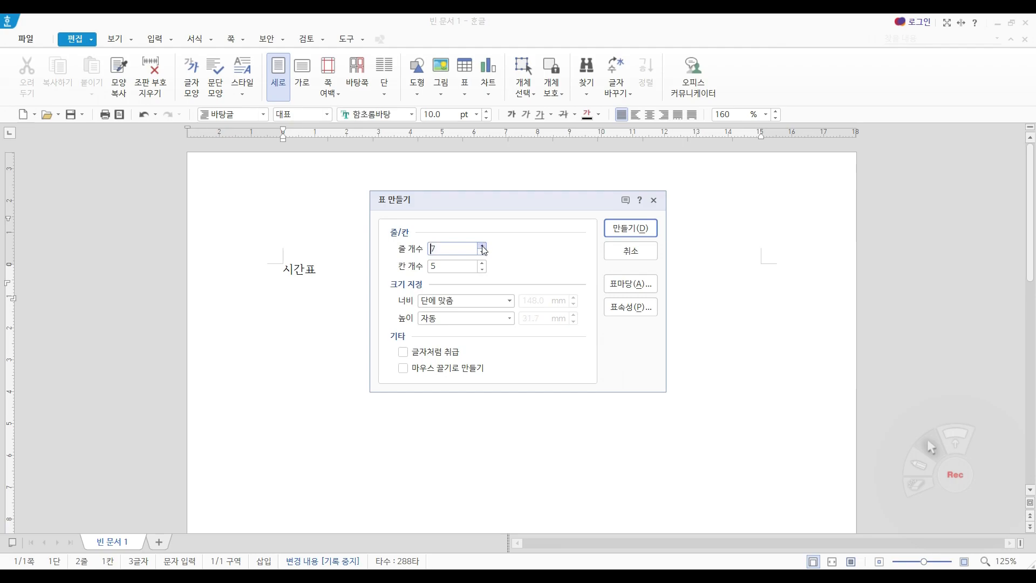
{"action": "left_click", "coordinate": [482, 263]}
{"action": "left_click", "coordinate": [482, 269]}
{"action": "left_click", "coordinate": [482, 270]}
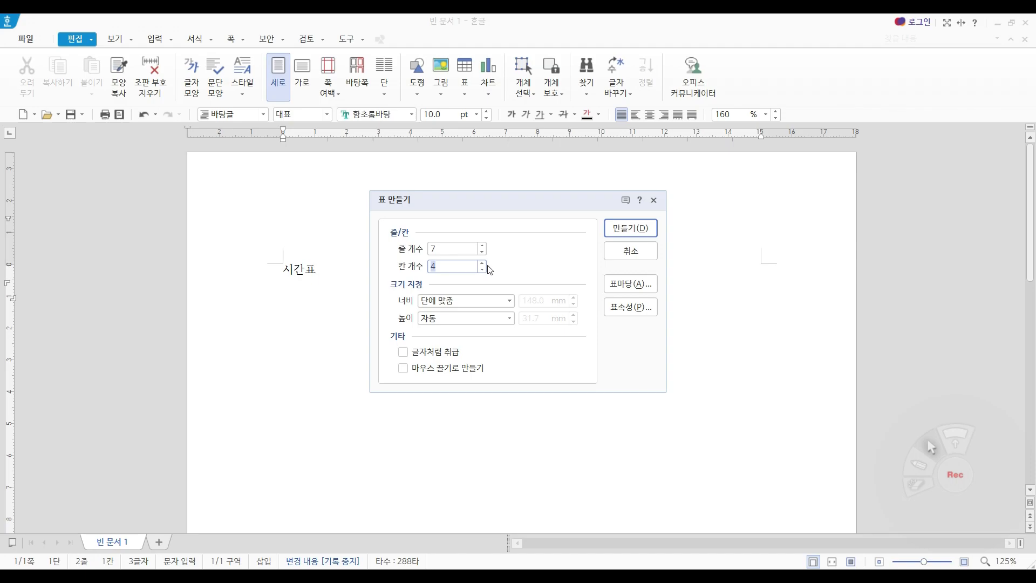
{"action": "left_click", "coordinate": [483, 252]}
{"action": "left_click", "coordinate": [483, 262]}
{"action": "left_click", "coordinate": [483, 263]}
{"action": "left_click", "coordinate": [482, 263]}
{"action": "left_click", "coordinate": [624, 228]}
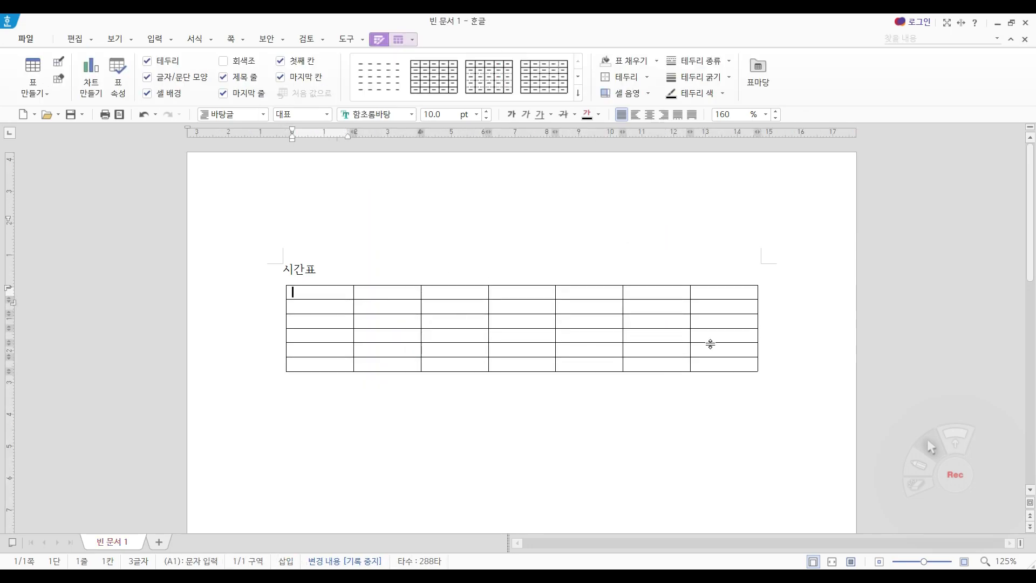
- Leave the first header cell empty and fill the rest of the row with 월, 화, 수, 목, 금 and 토
{"action": "key", "text": "Hangul"}
{"action": "key", "text": "Tab"}
{"action": "type", "text": "월"}
{"action": "key", "text": "Tab"}
{"action": "type", "text": "화"}
{"action": "key", "text": "Tab"}
{"action": "type", "text": "수"}
{"action": "key", "text": "Tab"}
{"action": "type", "text": "목\t금"}
{"action": "key", "text": "Tab"}
{"action": "type", "text": "토"}
{"action": "key", "text": "Tab"}
- Fill the first four cells of the second row with 1, 사회, 국어 and HR
{"action": "type", "text": "1"}
{"action": "key", "text": "Tab"}
{"action": "type", "text": "사회"}
{"action": "key", "text": "Tab"}
{"action": "type", "text": "국어"}
{"action": "key", "text": "Tab"}
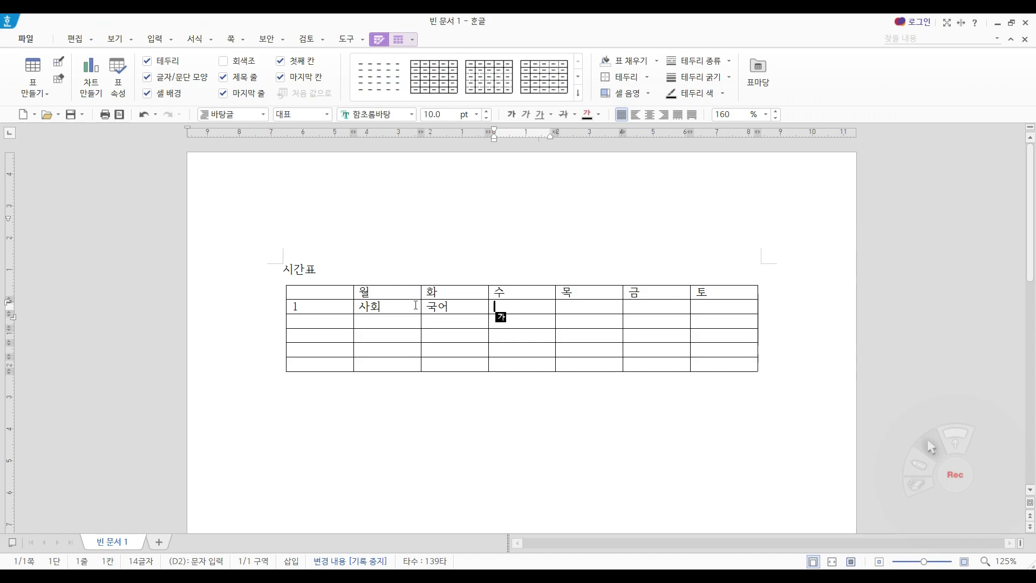
{"action": "key", "text": "Hangul"}
{"action": "type", "text": "h"}
{"action": "key", "text": "BackSpace"}
{"action": "key", "text": "BackSpace"}
{"action": "type", "text": "HR"}
{"action": "key", "text": "Caps_Lock"}
{"action": "key", "text": "Tab"}
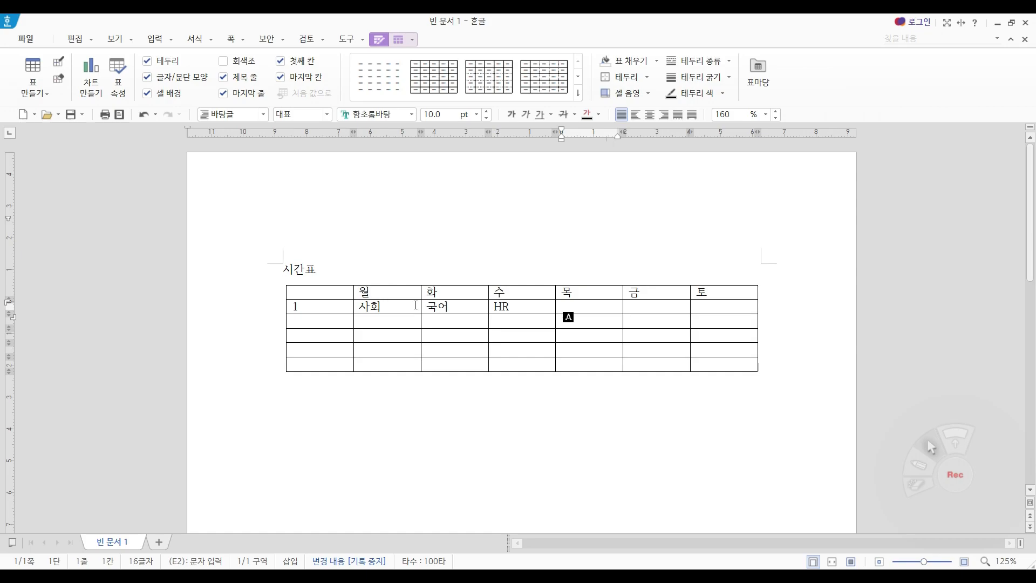
- Complete the row for period 1 with 사회, 미술 and 계발 under 목, 금 and 토
{"action": "type", "text": "d"}
{"action": "key", "text": "BackSpace"}
{"action": "key", "text": "Hangul"}
{"action": "type", "text": "사회"}
{"action": "key", "text": "Tab"}
{"action": "type", "text": "미술"}
{"action": "key", "text": "Tab"}
{"action": "type", "text": "과"}
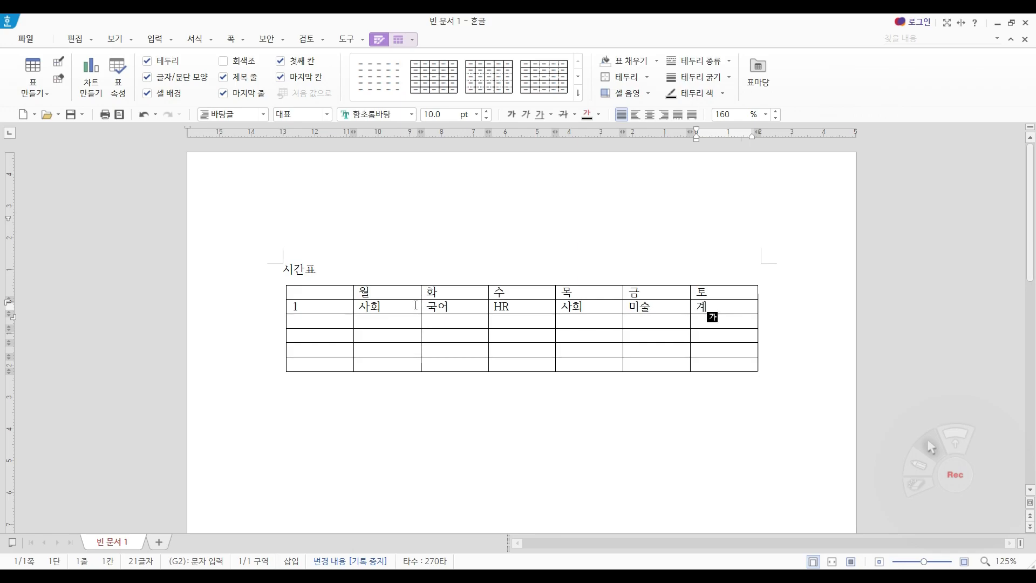
{"action": "key", "text": "BackSpace"}
{"action": "type", "text": "ㅔ"}
{"action": "type", "text": "발"}
{"action": "key", "text": "Tab"}
- Fill the next row with 2, 한문, 수학, 컴퓨터, 한문, 과학 and 자치
{"action": "type", "text": "2"}
{"action": "key", "text": "Tab"}
{"action": "type", "text": "하ㄴ문"}
{"action": "key", "text": "Tab"}
{"action": "type", "text": "수학"}
{"action": "key", "text": "Tab"}
{"action": "type", "text": "컴퓨터"}
{"action": "type", "text": "한문"}
{"action": "key", "text": "Tab"}
{"action": "type", "text": "과학"}
{"action": "key", "text": "Tab"}
{"action": "type", "text": "자치"}
{"action": "key", "text": "Tab"}
- Fill the next row with 3, 과학, 컴퓨터, 영어, 수학, 수학, 종교 and begin the row below with 4 and 기가
{"action": "type", "text": "3\t과학\t컴퓨터"}
{"action": "key", "text": "Tab"}
{"action": "type", "text": "영어\t수학\t수학\t종교\t4\t기가"}
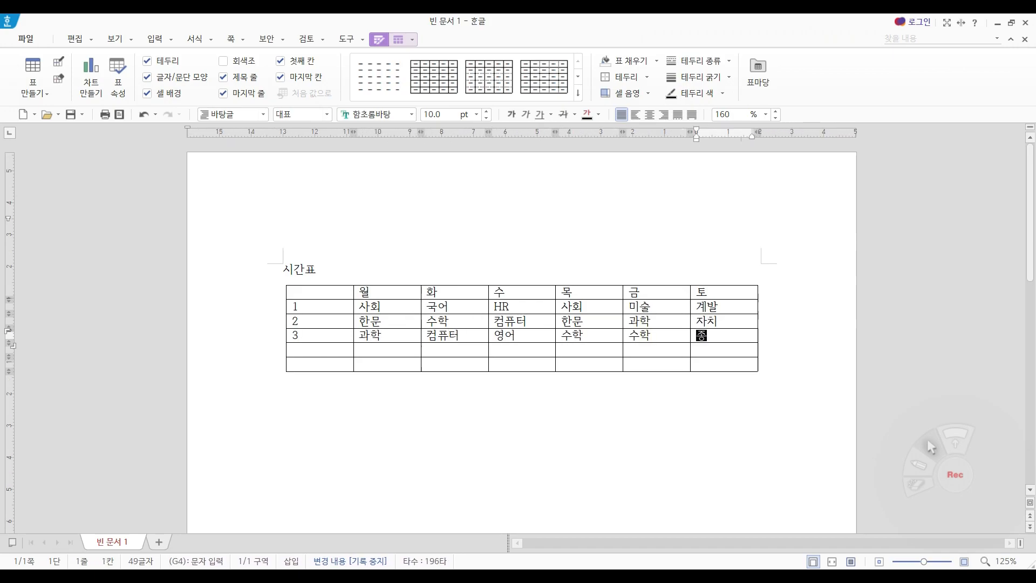
{"action": "key", "text": "Tab"}
{"action": "type", "text": "dmadkr"}
{"action": "key", "text": "Tab"}
{"action": "key", "text": "Left"}
{"action": "key", "text": "BackSpace"}
{"action": "key", "text": "BackSpace"}
{"action": "key", "text": "BackSpace"}
{"action": "key", "text": "BackSpace"}
{"action": "key", "text": "BackSpace"}
{"action": "key", "text": "BackSpace"}
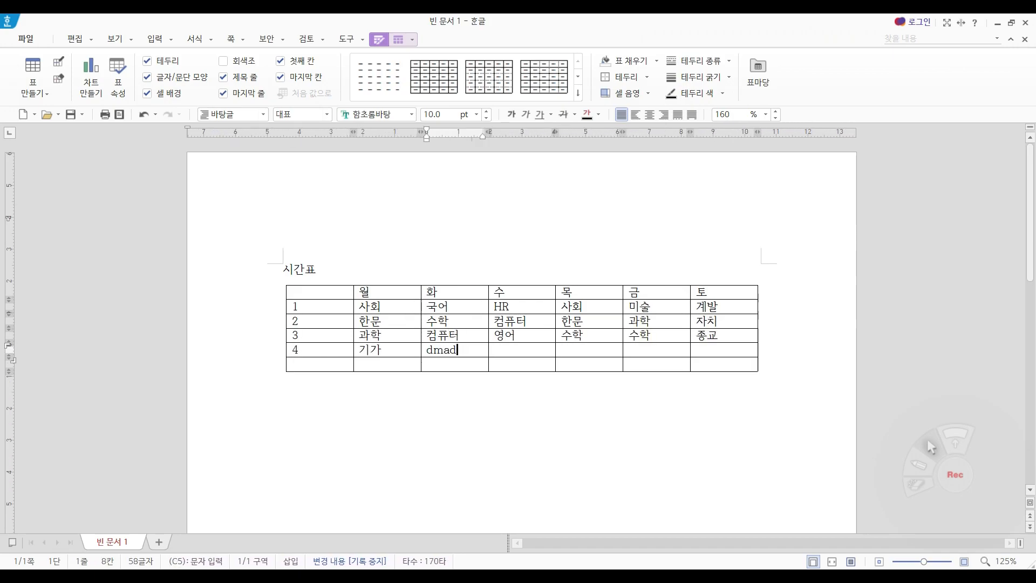
- Complete the row for period 4 with 음악, 컴퓨터, 체육, 영어 and 봉사
{"action": "type", "text": "음악"}
{"action": "key", "text": "Tab"}
{"action": "type", "text": "컴퓨터"}
{"action": "key", "text": "Tab"}
{"action": "type", "text": "체육"}
{"action": "key", "text": "Tab"}
{"action": "type", "text": "영어"}
{"action": "key", "text": "Tab"}
{"action": "type", "text": "봉사"}
{"action": "key", "text": "Return"}
{"action": "key", "text": "BackSpace"}
{"action": "key", "text": "Tab"}
- Fill the last row with 5, 체육, 영어, 국어, 음악 and 국어, leaving the 토 cell empty
{"action": "type", "text": "5"}
{"action": "key", "text": "Tab"}
{"action": "type", "text": "체육"}
{"action": "key", "text": "Tab"}
{"action": "type", "text": "여ㅇ어"}
{"action": "key", "text": "Tab"}
{"action": "type", "text": "국어"}
{"action": "key", "text": "Tab"}
{"action": "type", "text": "음악"}
{"action": "key", "text": "Tab"}
{"action": "type", "text": "국어"}
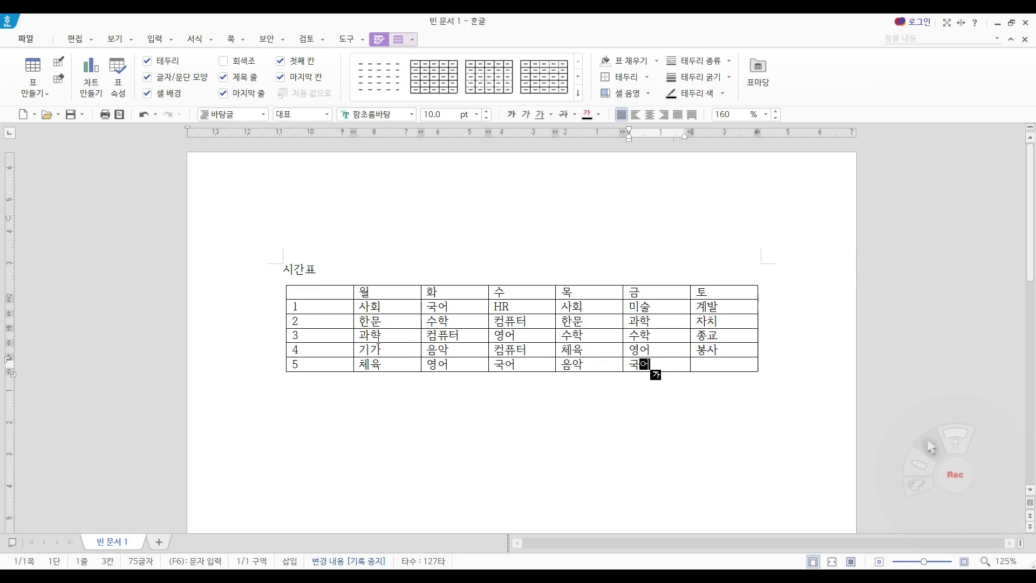
- Centre the title 시간표 above the table and set its font size to 15 pt
{"action": "left_click", "coordinate": [354, 270]}
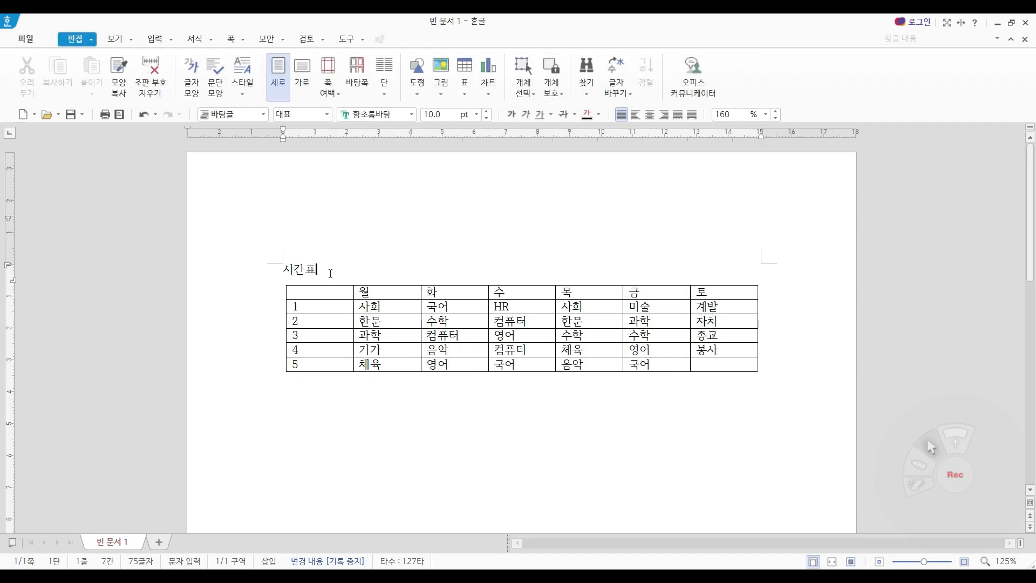
{"action": "left_click", "coordinate": [647, 119]}
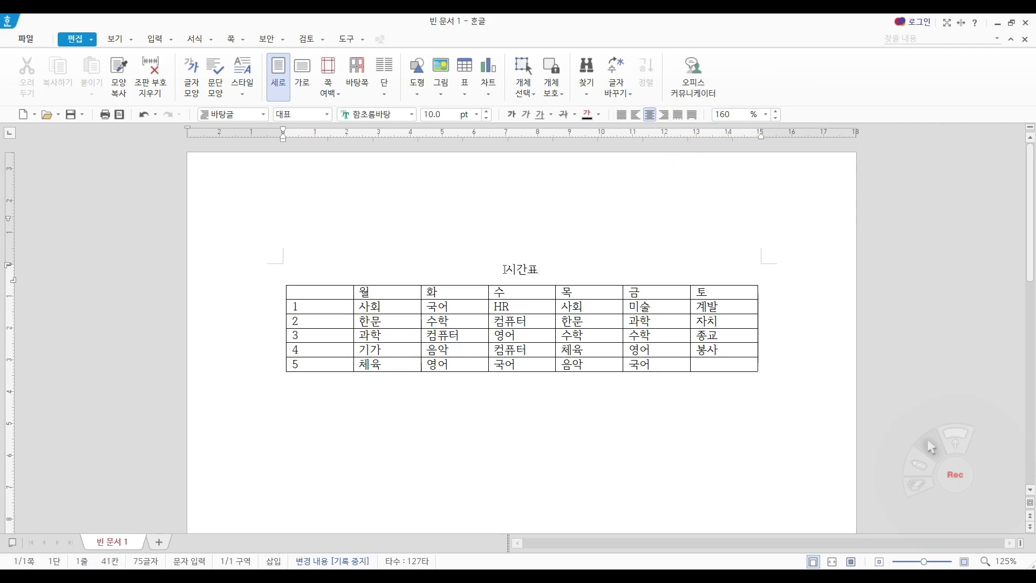
{"action": "left_click_drag", "start_coordinate": [506, 270], "coordinate": [539, 271]}
{"action": "left_click", "coordinate": [520, 274]}
{"action": "left_click_drag", "start_coordinate": [506, 269], "coordinate": [538, 271]}
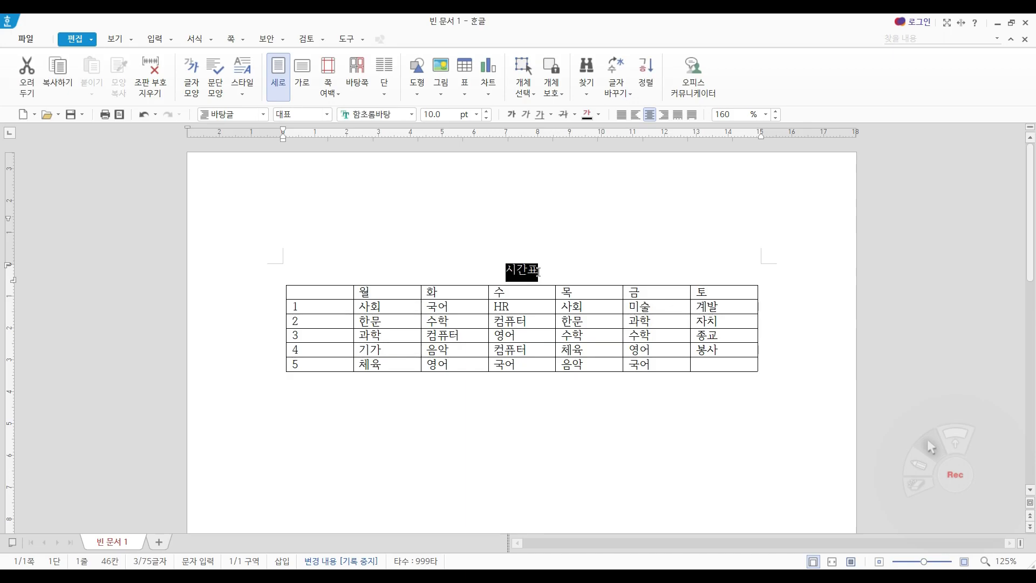
{"action": "key", "text": "F12"}
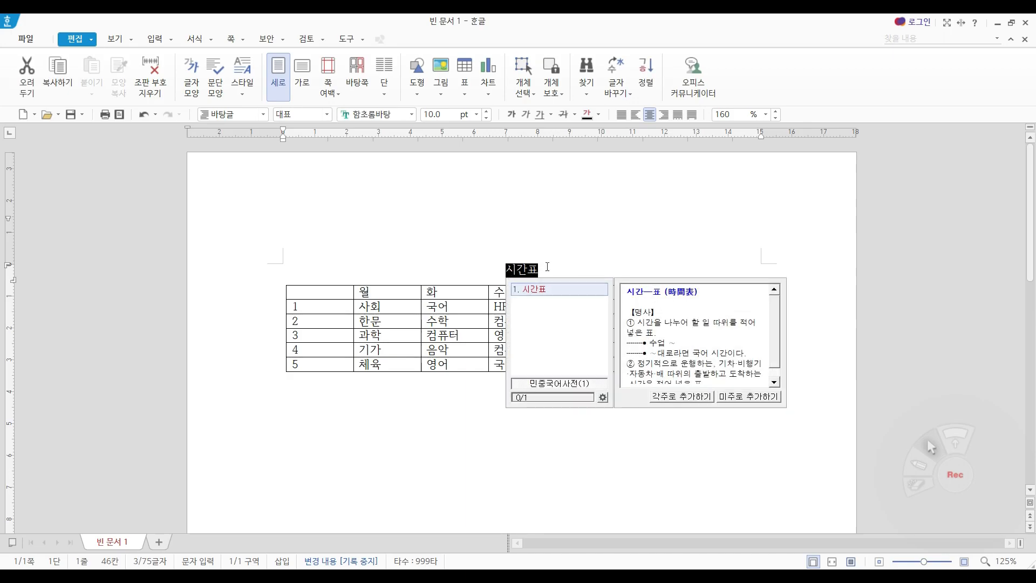
{"action": "left_click", "coordinate": [489, 113]}
{"action": "left_click", "coordinate": [489, 112]}
{"action": "left_click", "coordinate": [489, 112]}
{"action": "left_click", "coordinate": [489, 113]}
{"action": "right_click", "coordinate": [489, 112]}
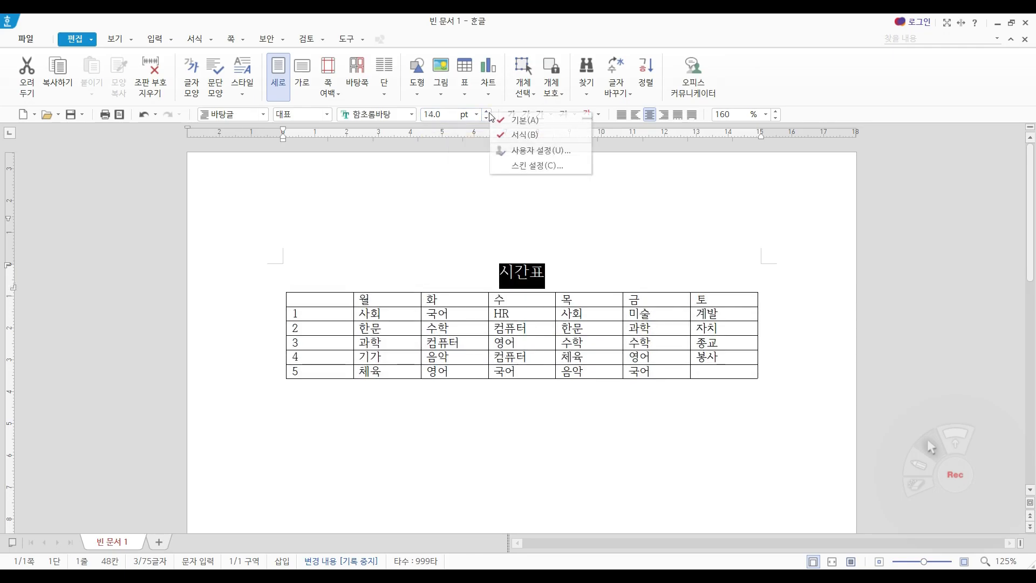
{"action": "left_click", "coordinate": [488, 112]}
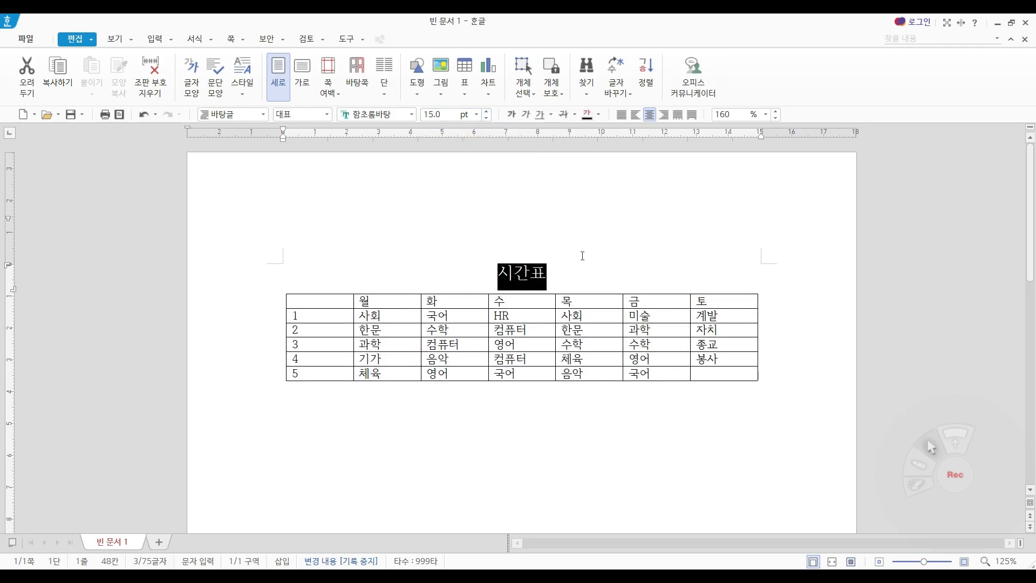
- Format the title 시간표 as bold, red and underlined
{"action": "left_click", "coordinate": [512, 115]}
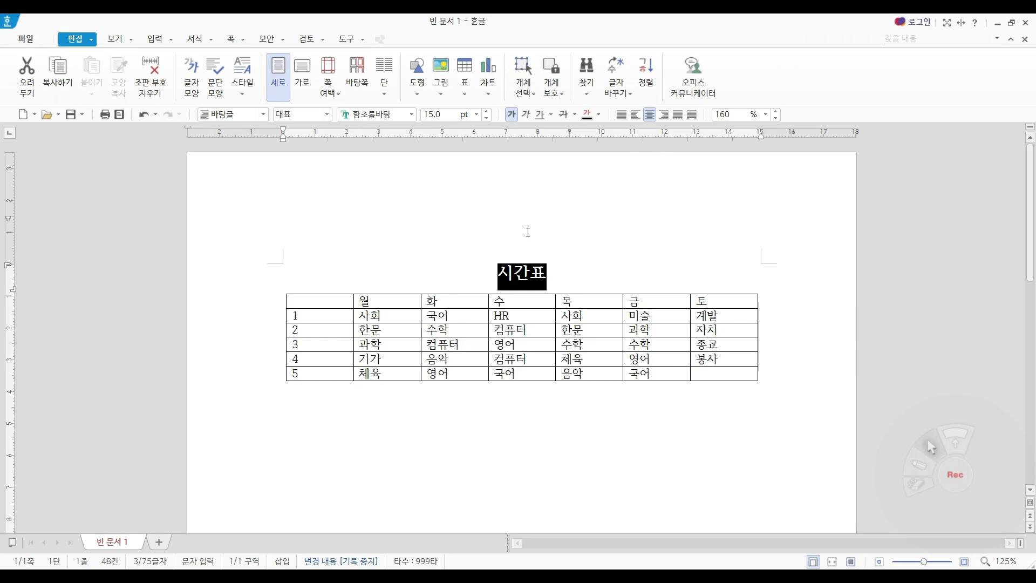
{"action": "left_click", "coordinate": [600, 118]}
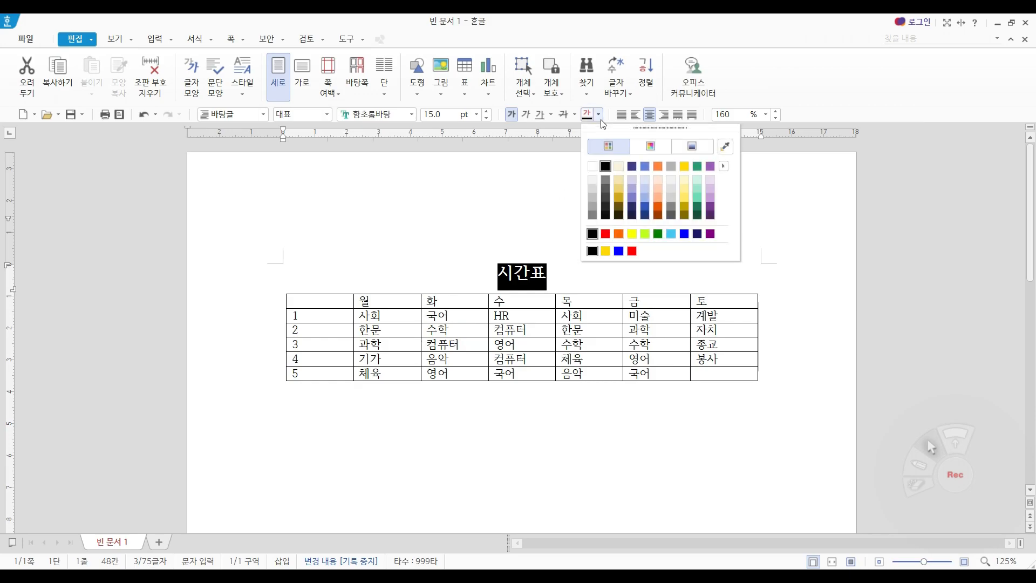
{"action": "left_click", "coordinate": [606, 235]}
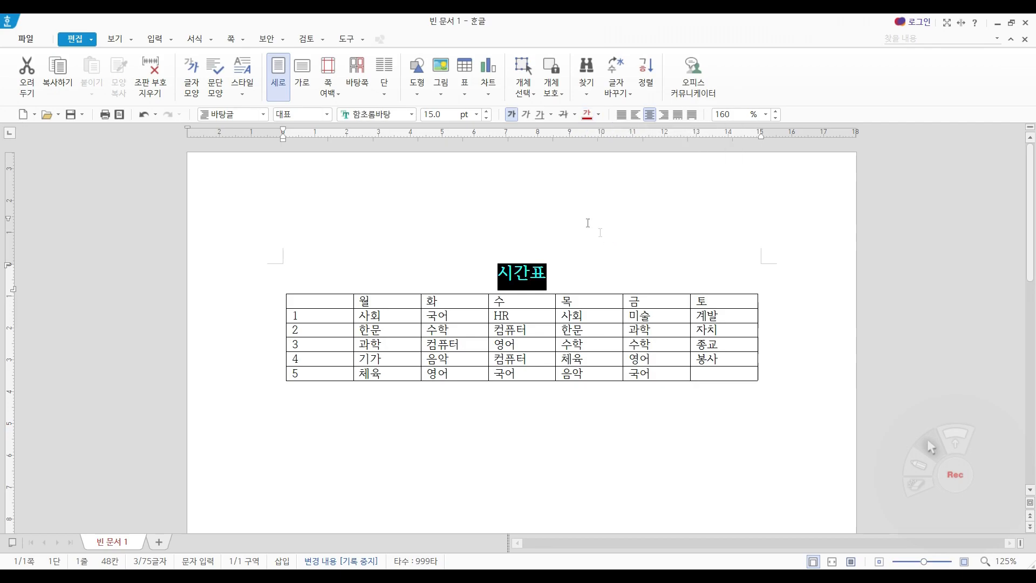
{"action": "left_click", "coordinate": [537, 116]}
{"action": "left_click", "coordinate": [594, 276]}
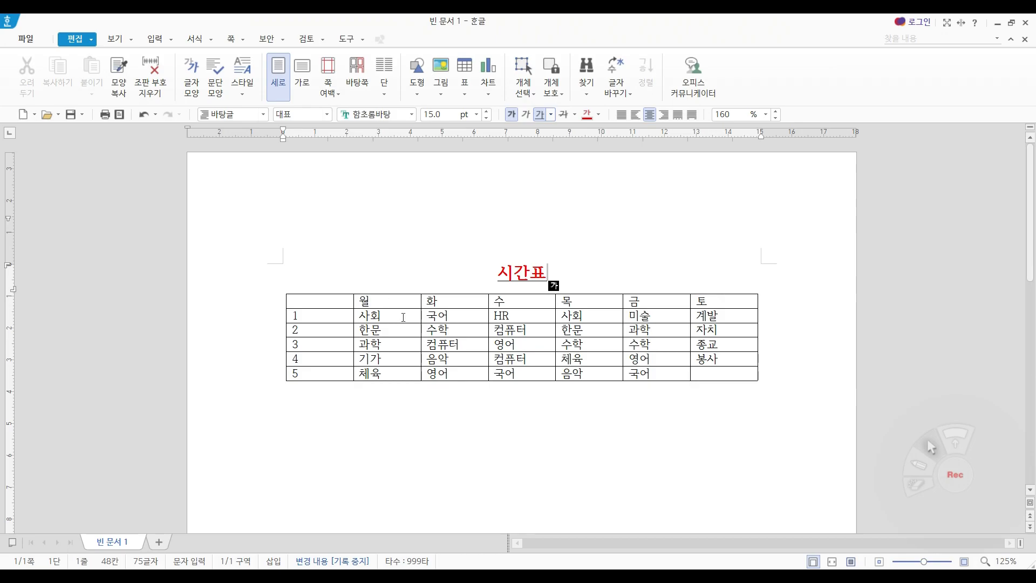
{"action": "left_click", "coordinate": [403, 317]}
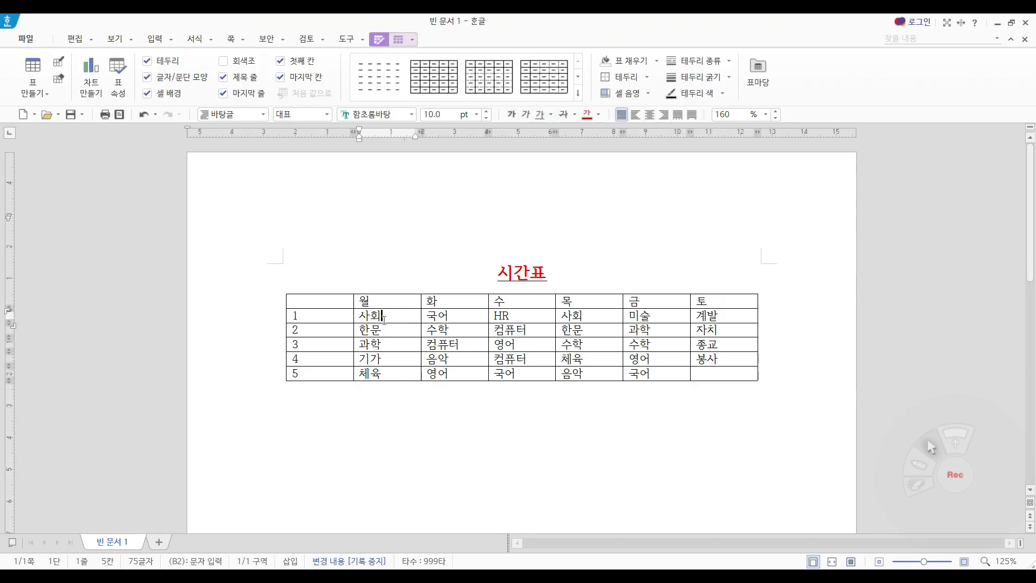
{"action": "key", "text": "Up"}
{"action": "left_click", "coordinate": [332, 318]}
{"action": "left_click", "coordinate": [397, 359]}
{"action": "key", "text": "BackSpace"}
{"action": "type", "text": "개"}
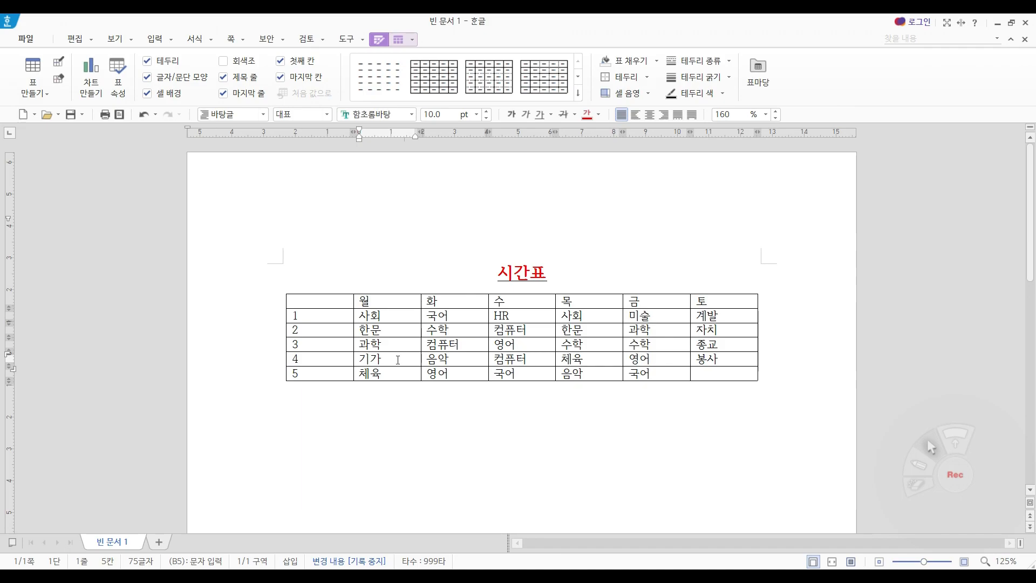
{"action": "key", "text": "BackSpace"}
{"action": "type", "text": "개"}
{"action": "key", "text": "BackSpace"}
{"action": "type", "text": "개"}
{"action": "key", "text": "BackSpace"}
{"action": "type", "text": "개"}
- Select all cells of the table and centre their text horizontally
{"action": "key", "text": "F5"}
{"action": "key", "text": "F5"}
{"action": "key", "text": "F5"}
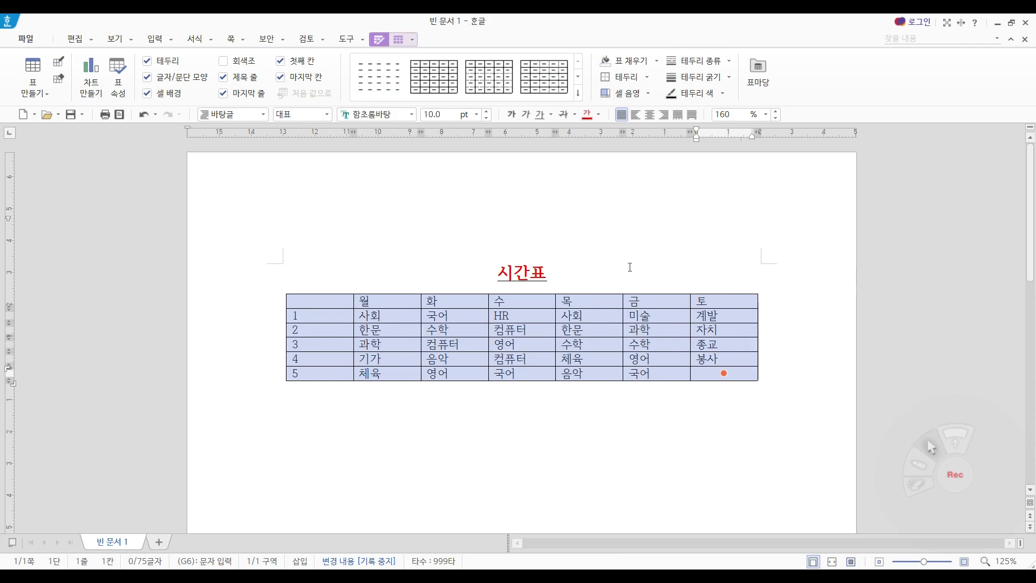
{"action": "left_click", "coordinate": [649, 115]}
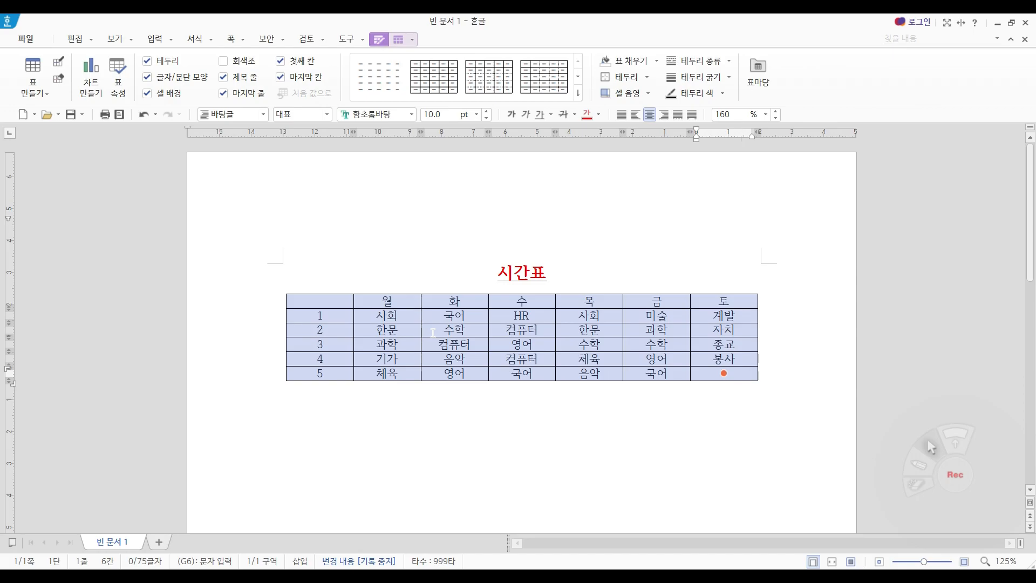
- Increase the height of all table rows evenly to roughly double
{"action": "key", "text": "ctrl+Down"}
{"action": "key", "text": "ctrl+Down"}
{"action": "key", "text": "ctrl+Down"}
{"action": "key", "text": "ctrl+Down"}
{"action": "key", "text": "ctrl+Down"}
{"action": "key", "text": "ctrl+Down"}
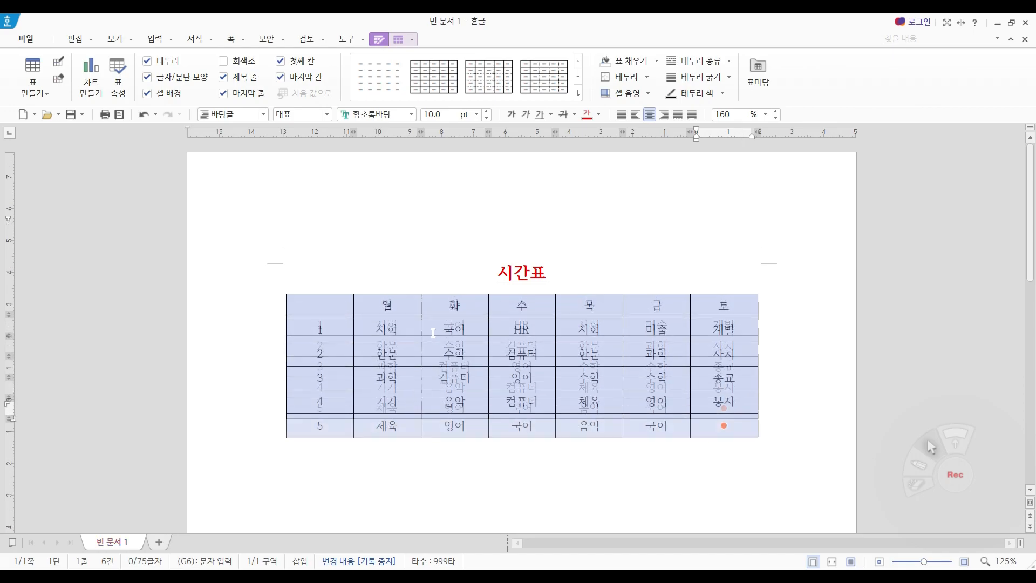
{"action": "key", "text": "ctrl+Down"}
{"action": "key", "text": "ctrl+Down"}
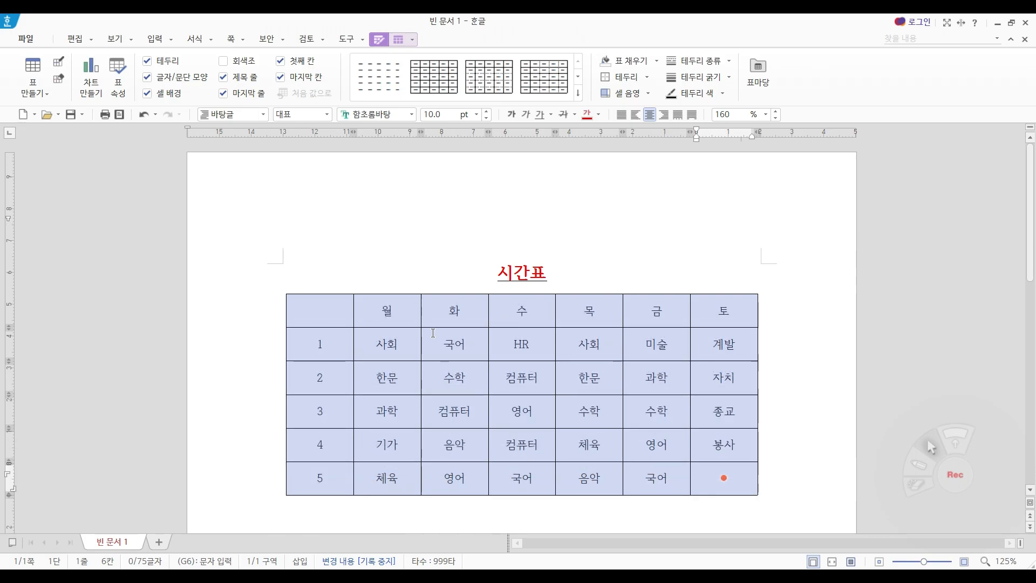
{"action": "key", "text": "ctrl+Up"}
{"action": "key", "text": "ctrl+Up"}
{"action": "key", "text": "ctrl+Up"}
{"action": "key", "text": "ctrl+Down"}
{"action": "key", "text": "ctrl+Down"}
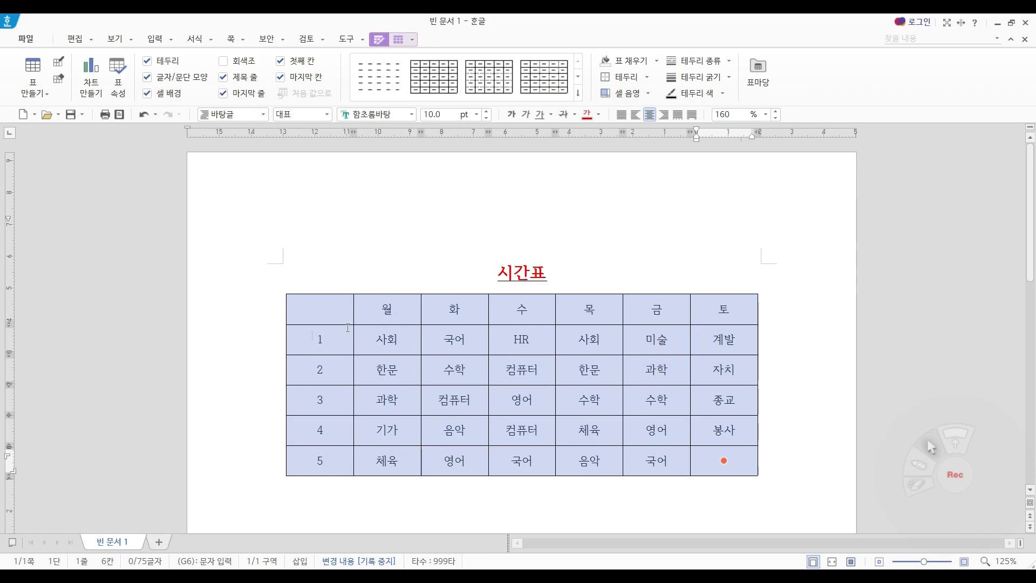
- Set the font size of all table cells to 12 pt and place the cursor in the empty first header cell
{"action": "double_click", "coordinate": [487, 113]}
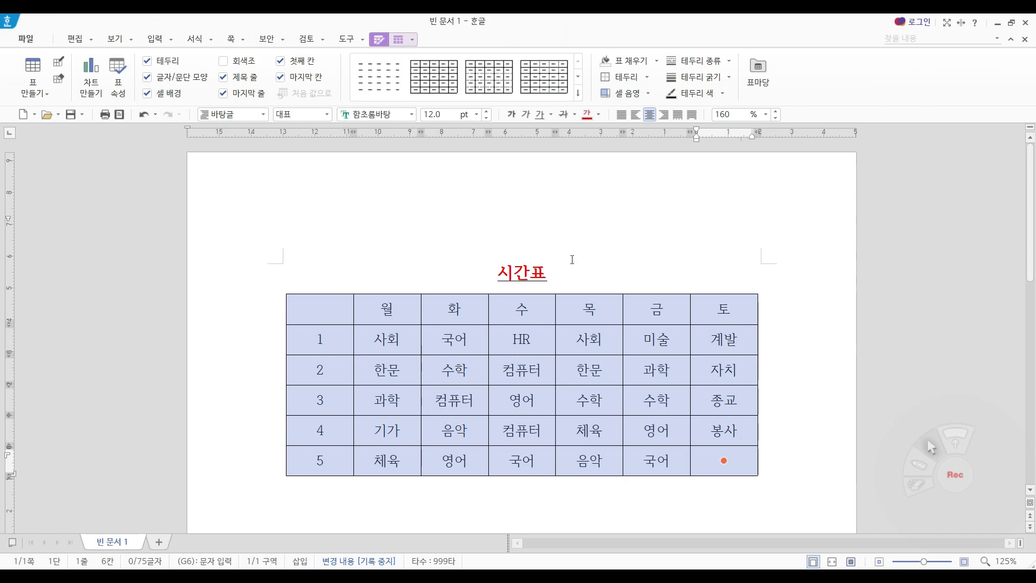
{"action": "key", "text": "Escape"}
{"action": "scroll", "coordinate": [317, 259], "scroll_direction": "down", "scroll_amount": 1}
{"action": "left_click", "coordinate": [317, 259]}
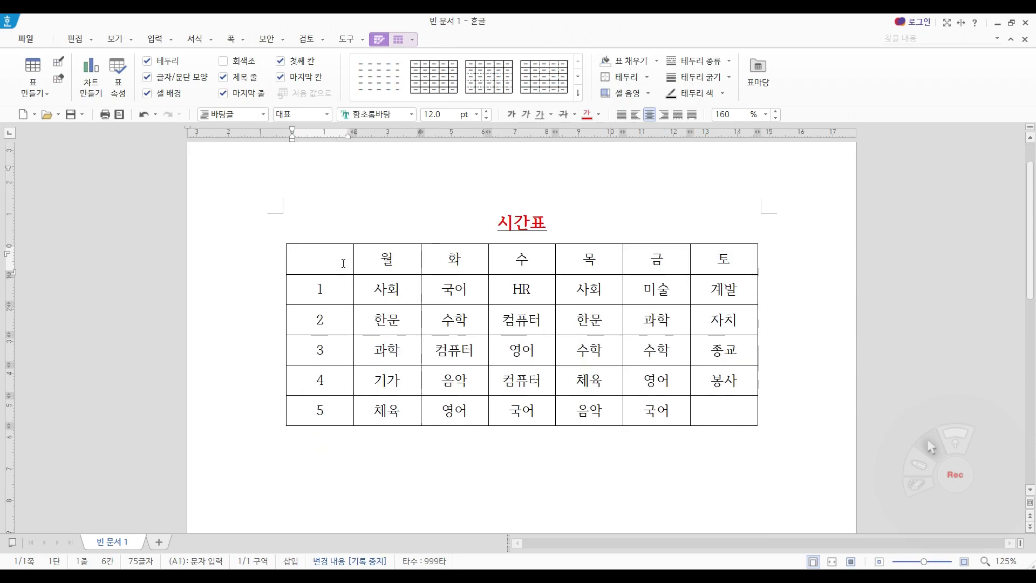
- Try a diagonal border preset on the empty first header cell and undo it
{"action": "key", "text": "Hangul"}
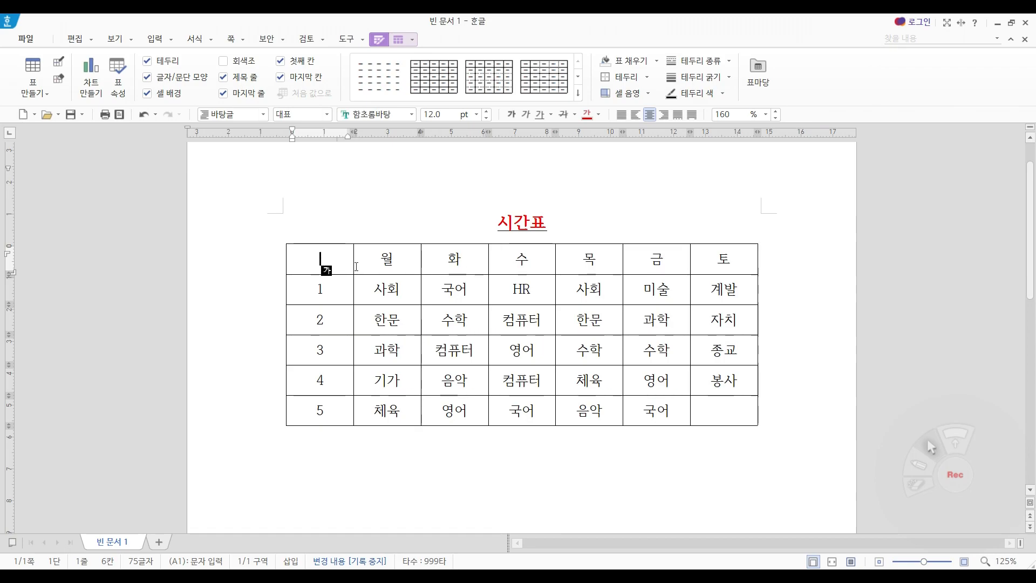
{"action": "left_click", "coordinate": [649, 81]}
{"action": "left_click", "coordinate": [659, 151]}
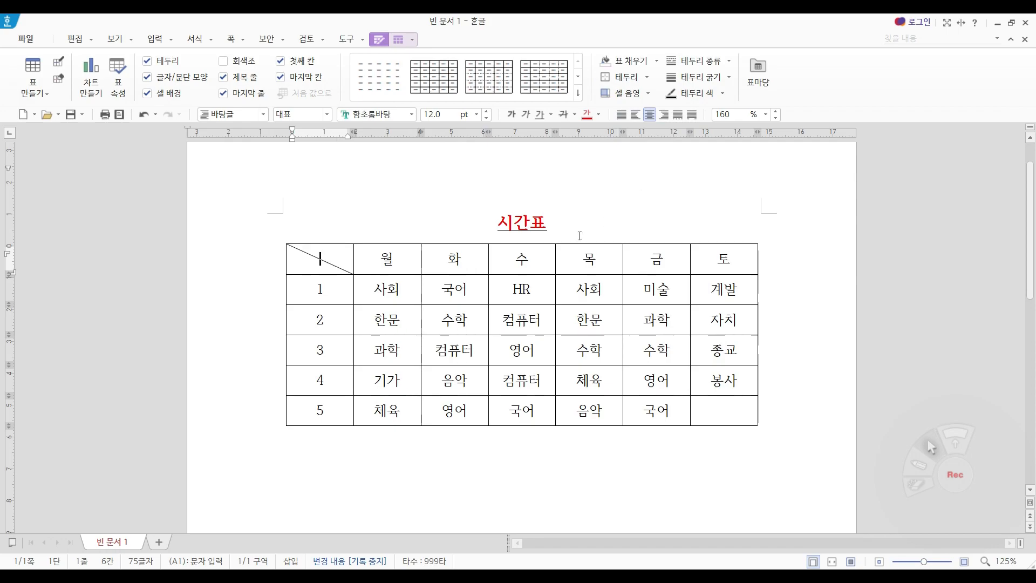
{"action": "key", "text": "Hangul"}
{"action": "key", "text": "ctrl+z"}
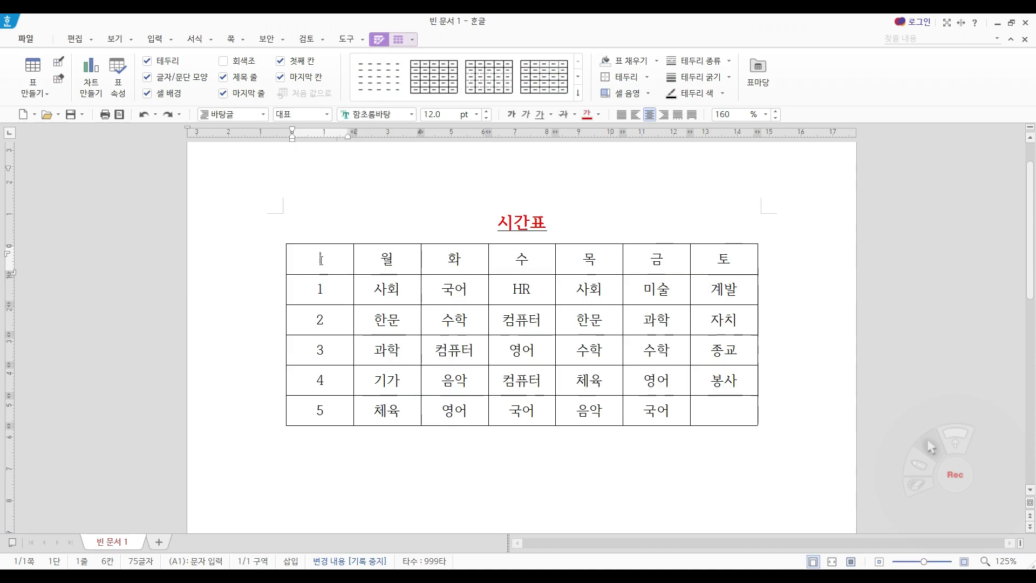
- Apply a single \ diagonal line to the empty first header cell through its per-cell border and background settings
{"action": "right_click", "coordinate": [321, 260]}
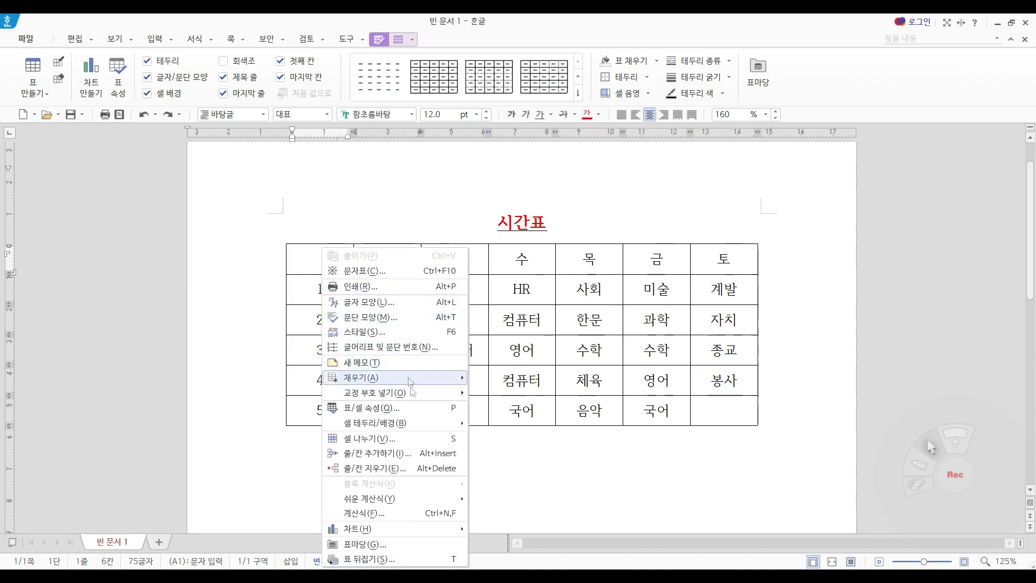
{"action": "mouse_move", "coordinate": [421, 425]}
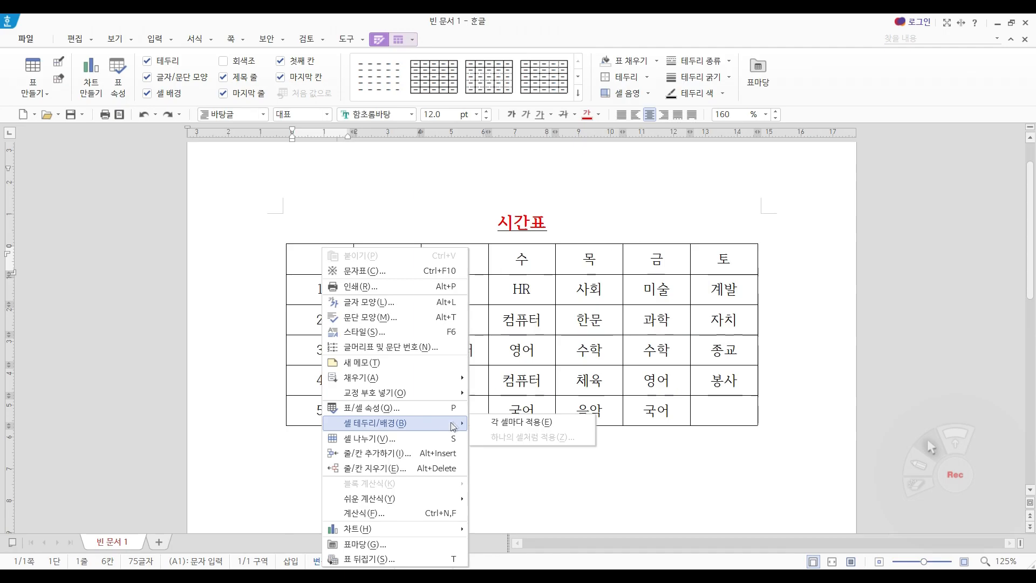
{"action": "left_click", "coordinate": [512, 423]}
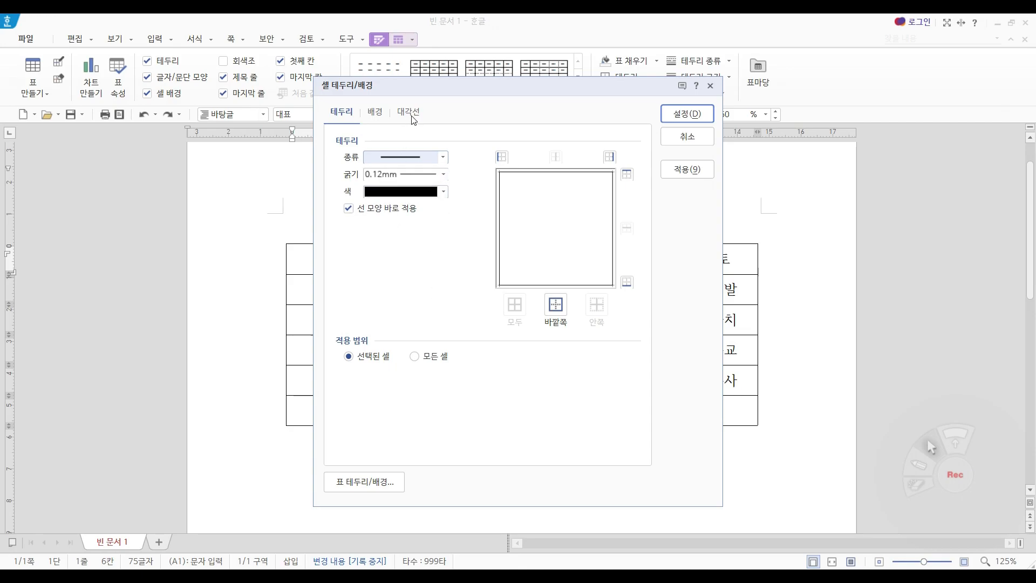
{"action": "key", "text": "ctrl+2"}
{"action": "left_click_drag", "start_coordinate": [419, 125], "coordinate": [397, 114]}
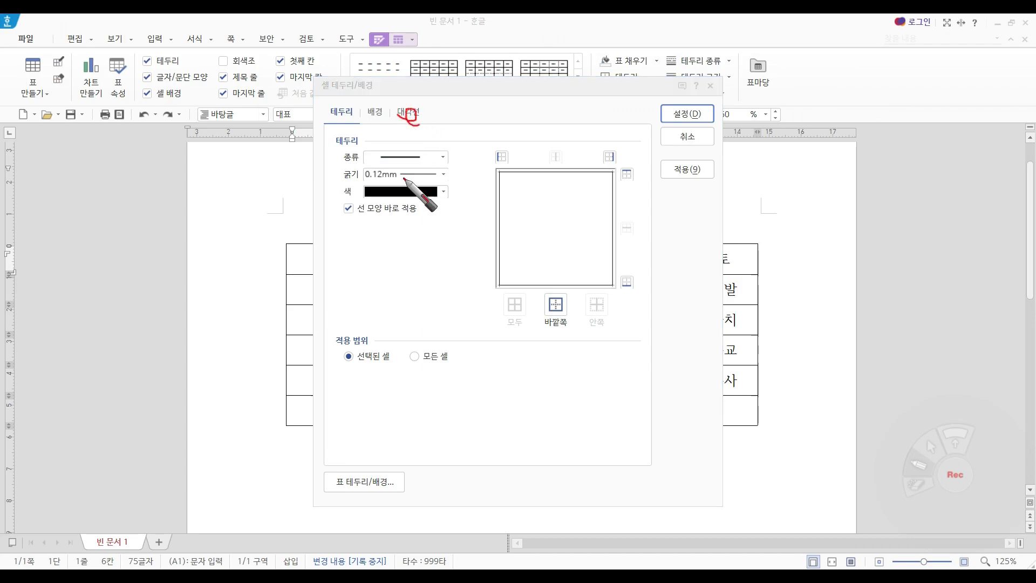
{"action": "key", "text": "ctrl+3"}
{"action": "key", "text": "ctrl+1"}
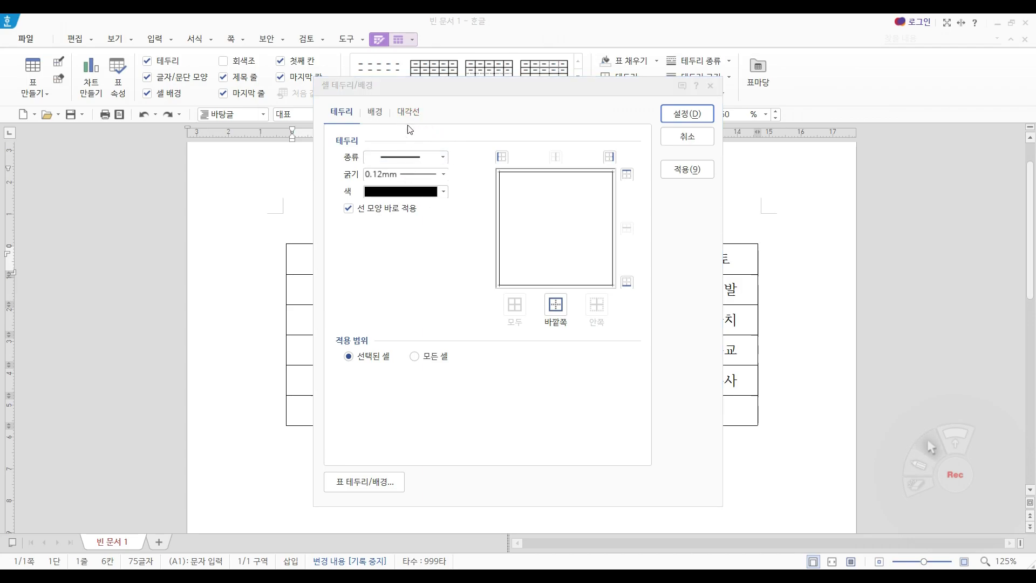
{"action": "left_click", "coordinate": [412, 112]}
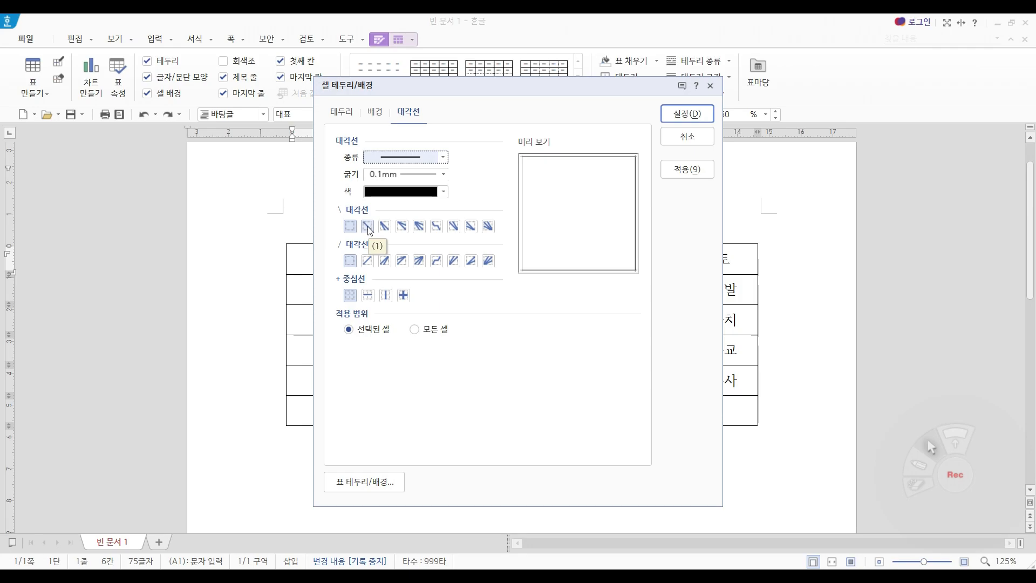
{"action": "key", "text": "F2"}
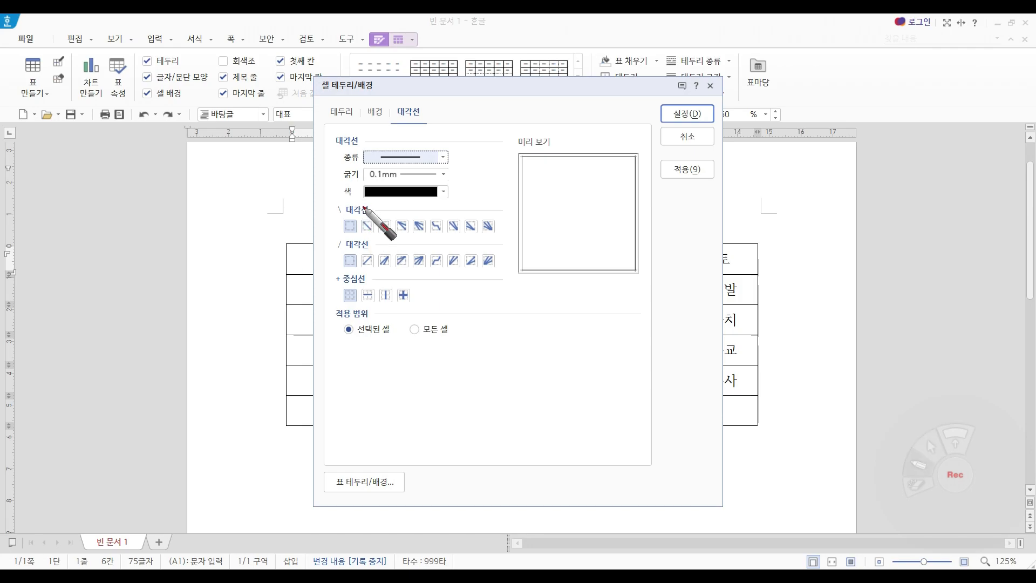
{"action": "left_click_drag", "start_coordinate": [363, 210], "coordinate": [373, 207]}
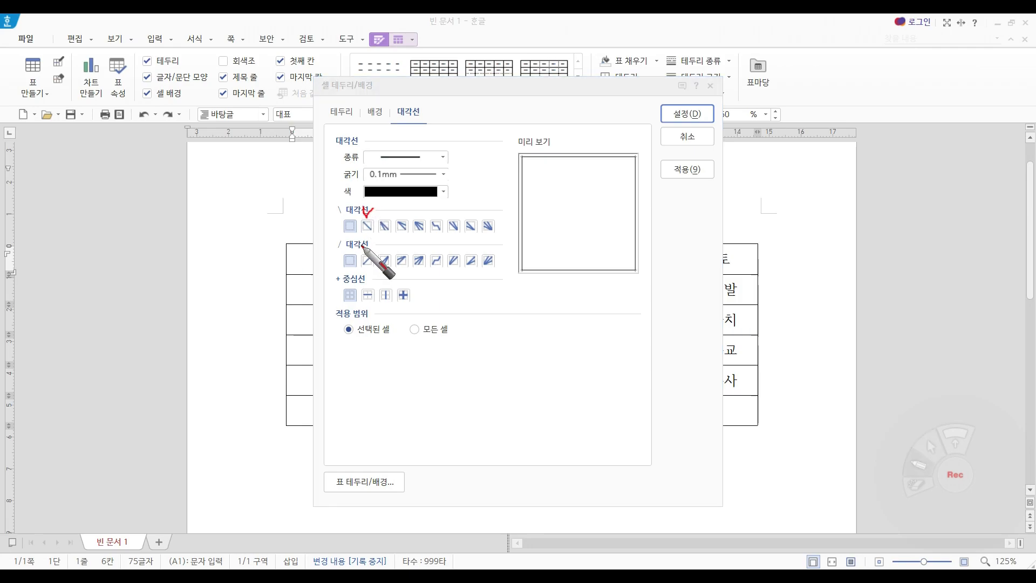
{"action": "key", "text": "F1"}
{"action": "left_click", "coordinate": [366, 225]}
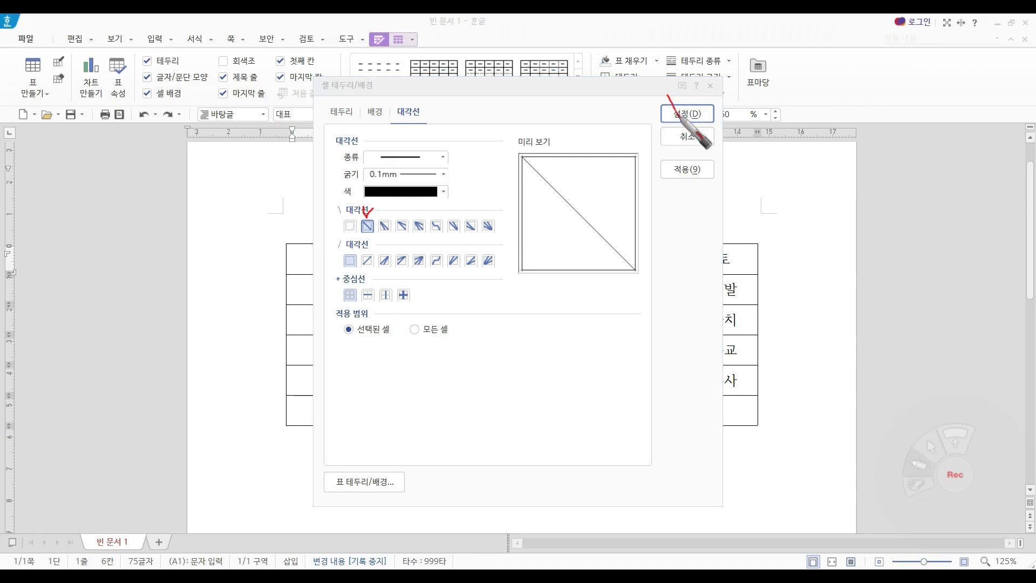
{"action": "mouse_move", "coordinate": [668, 96]}
{"action": "left_mouse_down"}
{"action": "mouse_move", "coordinate": [677, 114]}
{"action": "mouse_move", "coordinate": [689, 103]}
{"action": "left_mouse_up"}
{"action": "key", "text": "Escape"}
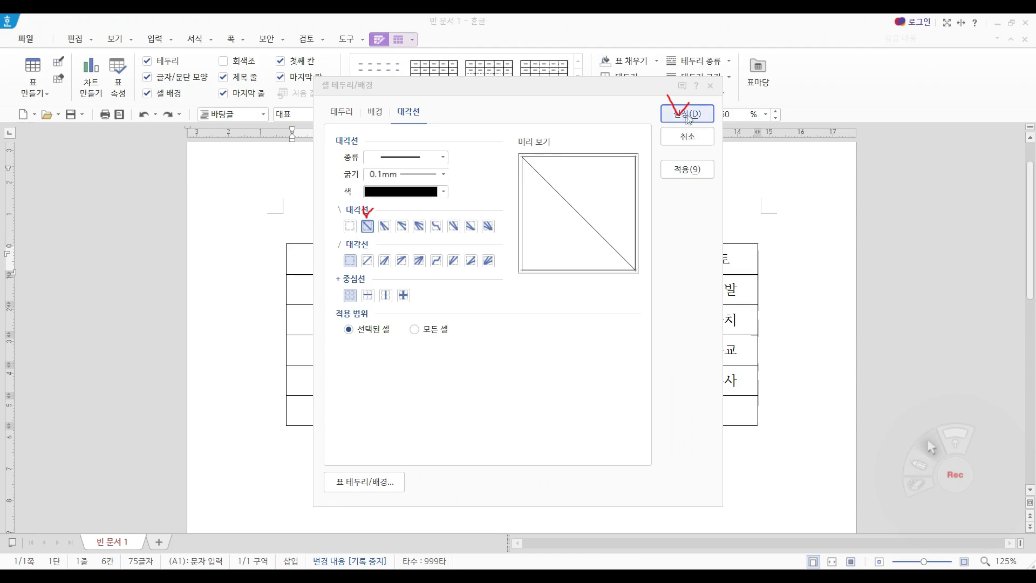
{"action": "left_click", "coordinate": [692, 115]}
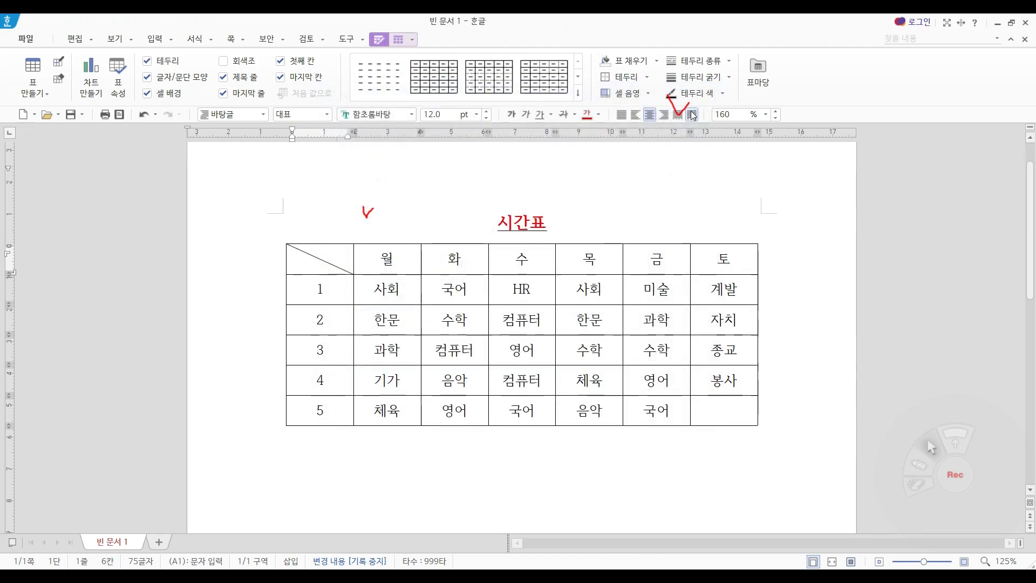
{"action": "type", "text": "ㄷ"}
{"action": "key", "text": "F12"}
{"action": "key", "text": "Escape"}
{"action": "key", "text": "BackSpace"}
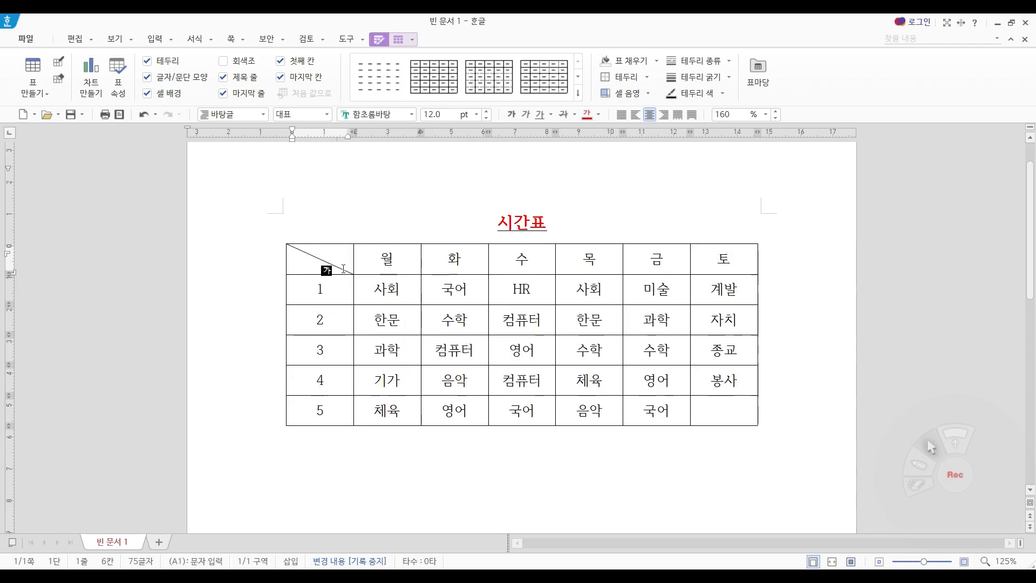
{"action": "left_click", "coordinate": [534, 340]}
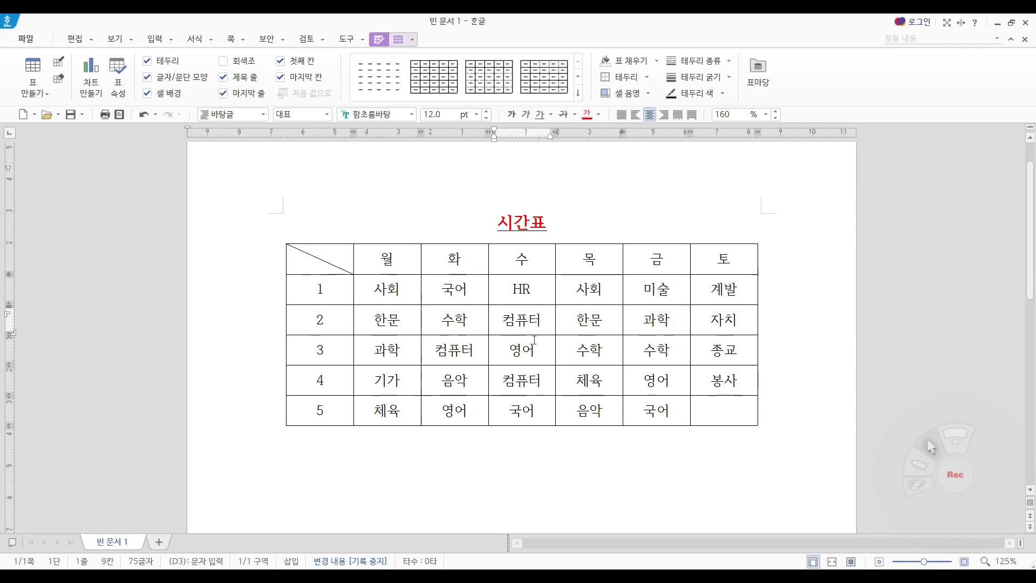
{"action": "left_click", "coordinate": [381, 291]}
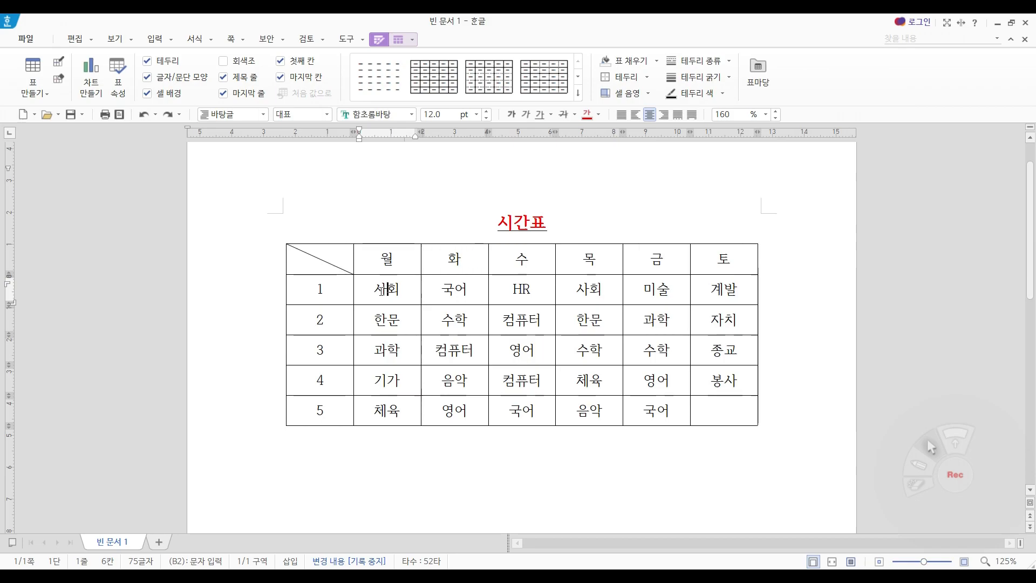
{"action": "key", "text": "F5"}
{"action": "key", "text": "F5"}
{"action": "key", "text": "F5"}
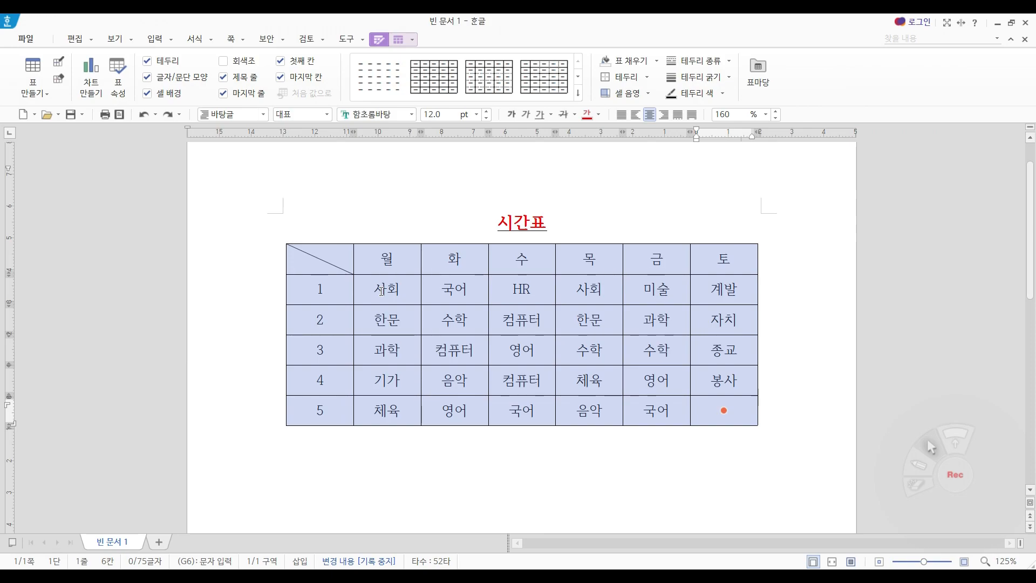
{"action": "key", "text": "Escape"}
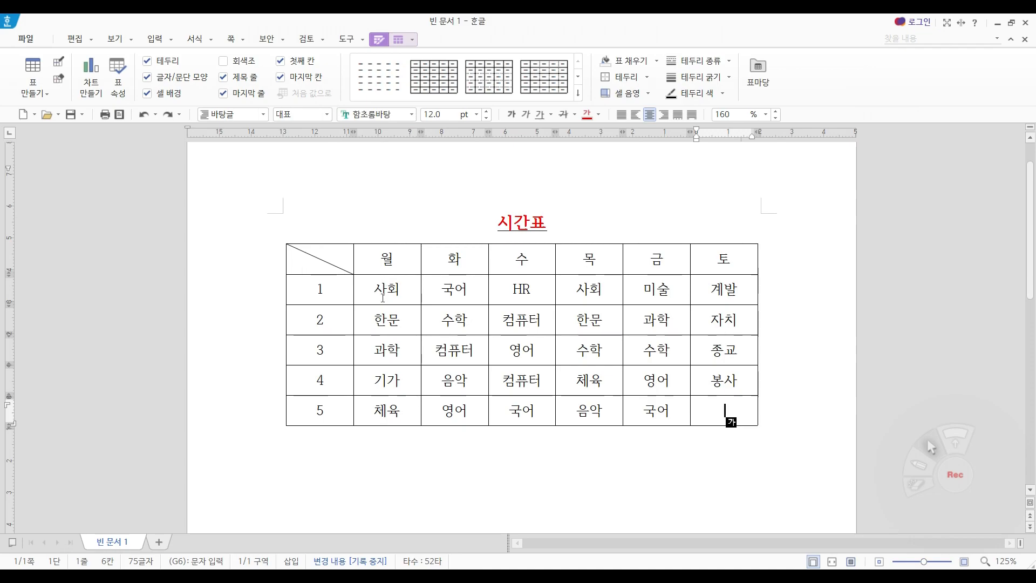
- Make the weekday headers 월 to 토 and the period numbers 1 to 5 bold and italic
{"action": "left_click", "coordinate": [372, 287]}
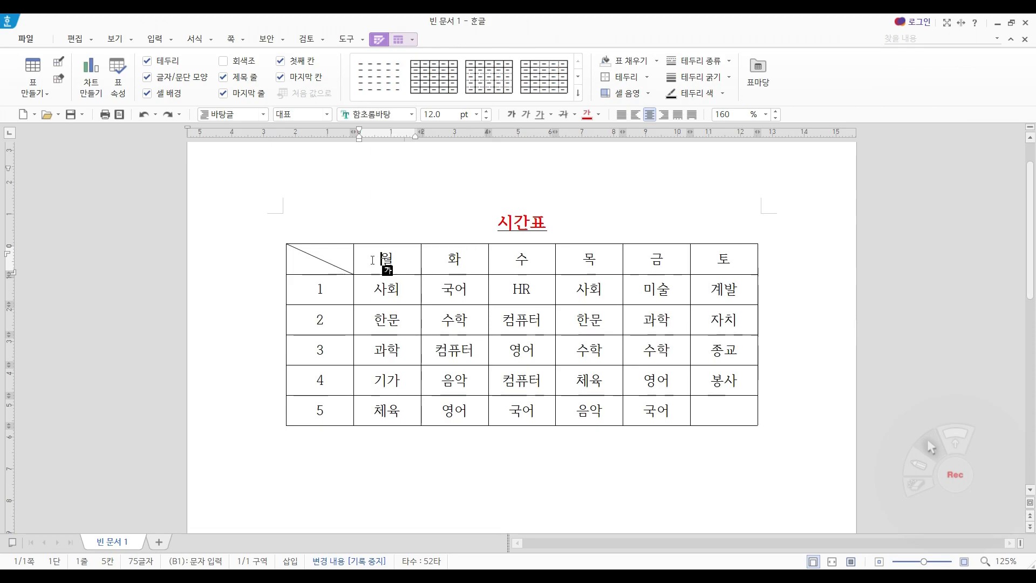
{"action": "left_click_drag", "start_coordinate": [378, 259], "coordinate": [717, 258]}
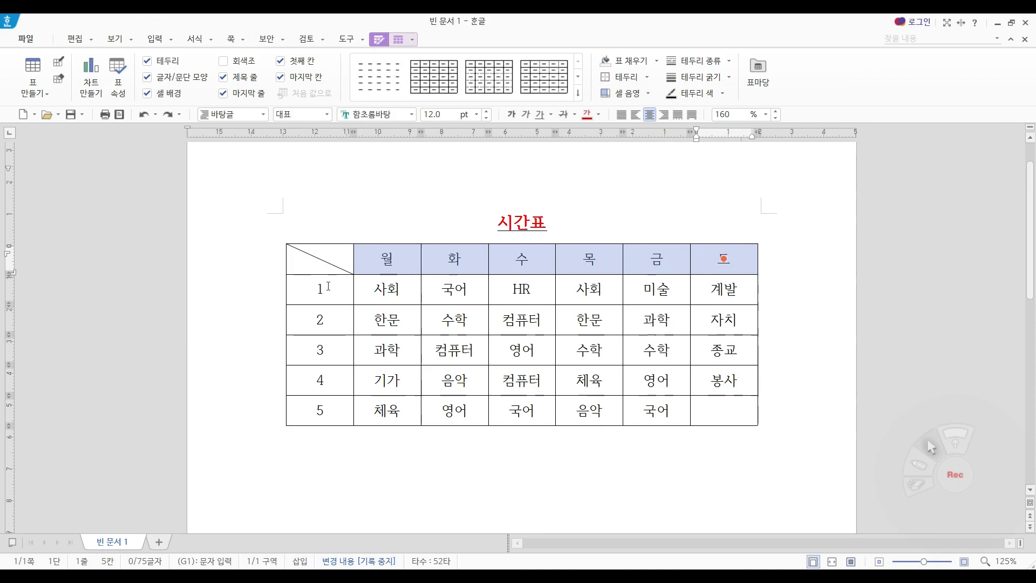
{"action": "left_click", "coordinate": [328, 287]}
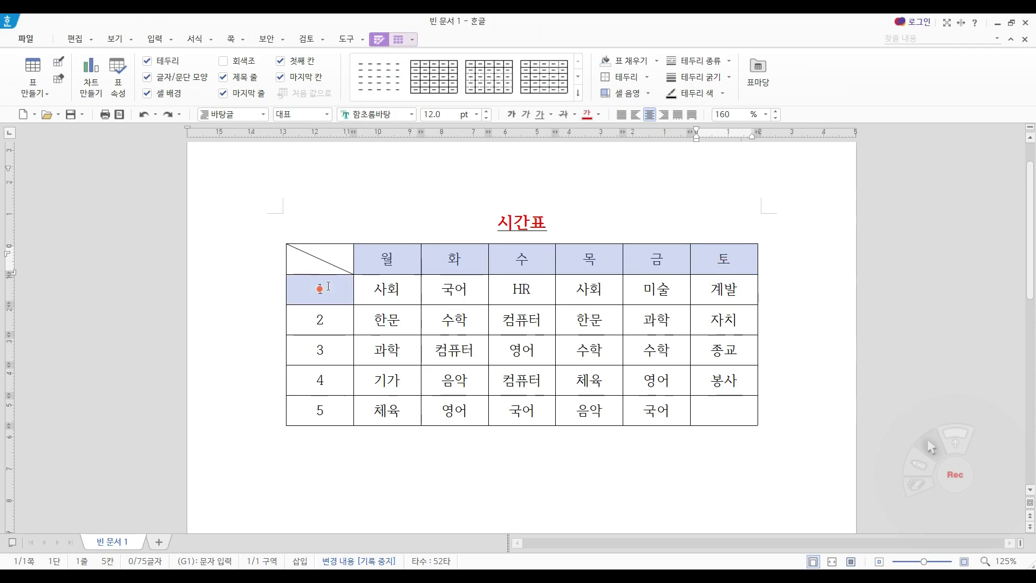
{"action": "left_click_drag", "start_coordinate": [328, 293], "coordinate": [332, 404]}
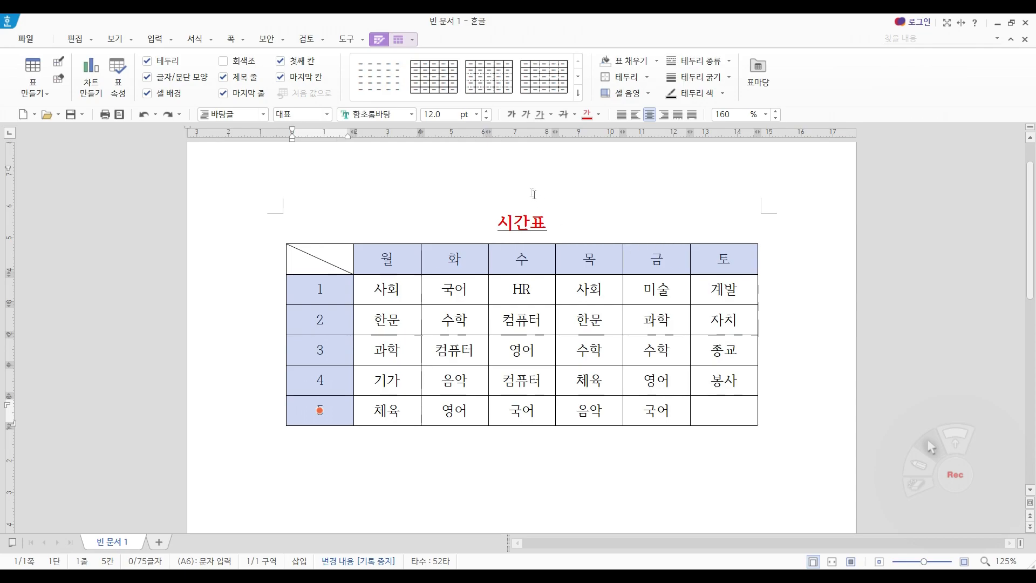
{"action": "left_click", "coordinate": [511, 115]}
{"action": "left_click", "coordinate": [524, 115]}
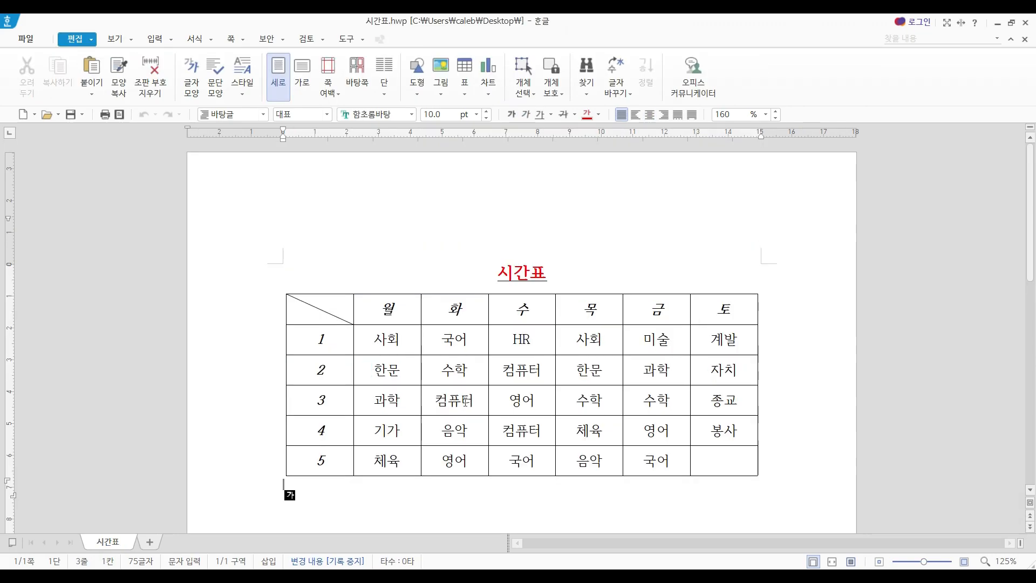
- Select only the three 컴퓨터 cells in the table and increase their line spacing to 170%
{"action": "left_click", "coordinate": [464, 400]}
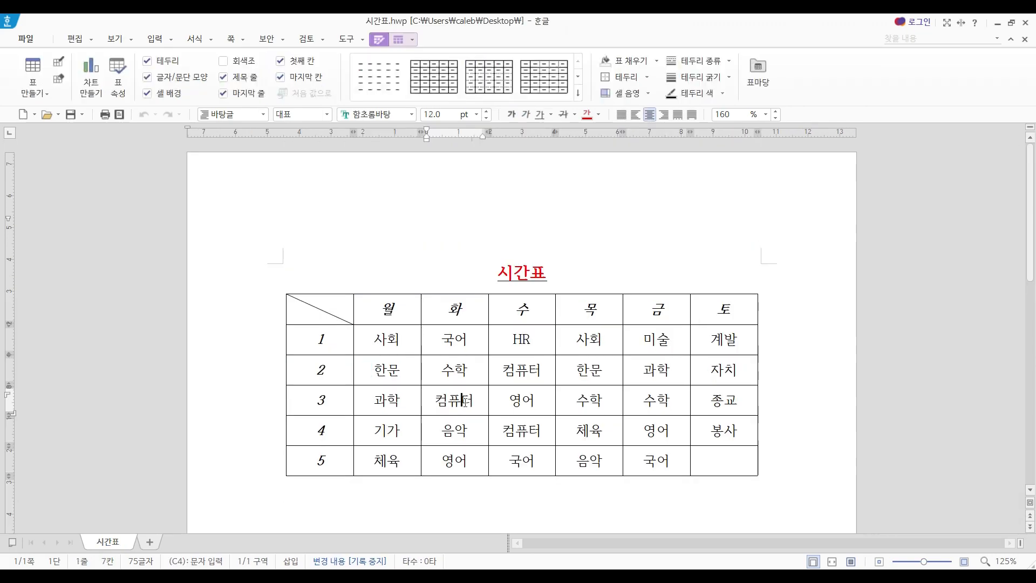
{"action": "key", "text": "F5"}
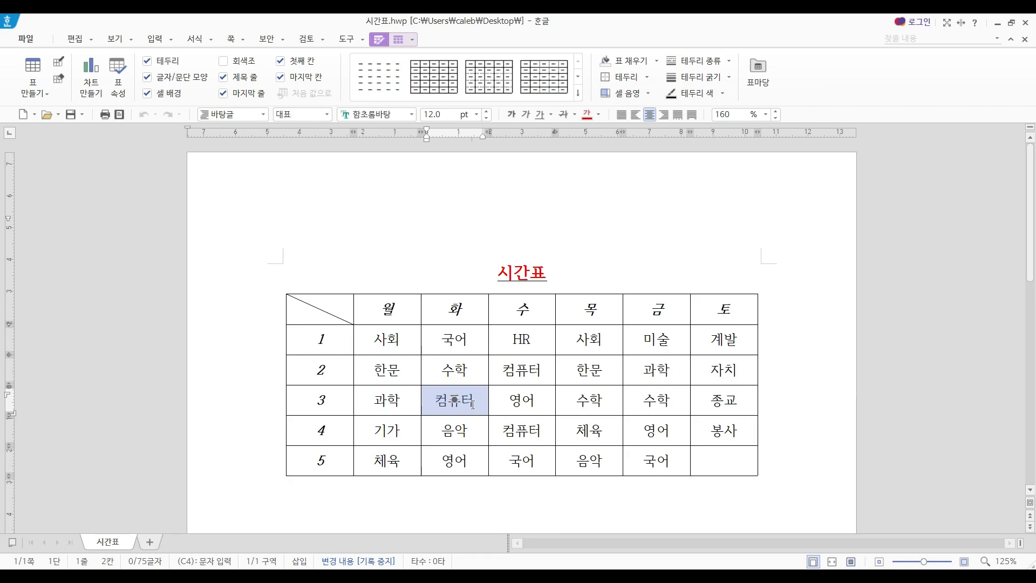
{"action": "left_click", "coordinate": [521, 371], "text": "ctrl"}
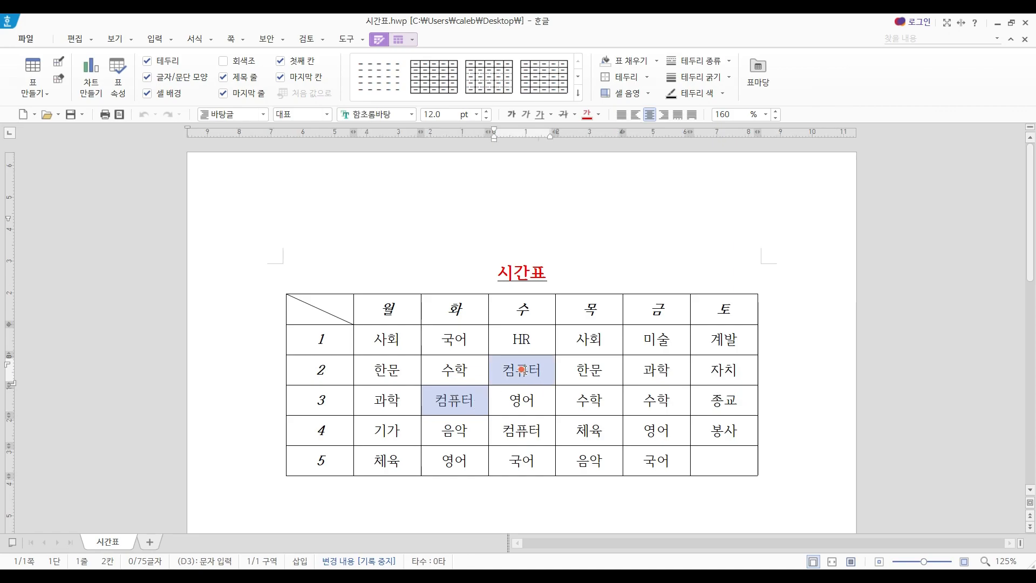
{"action": "left_click", "coordinate": [522, 431], "text": "ctrl"}
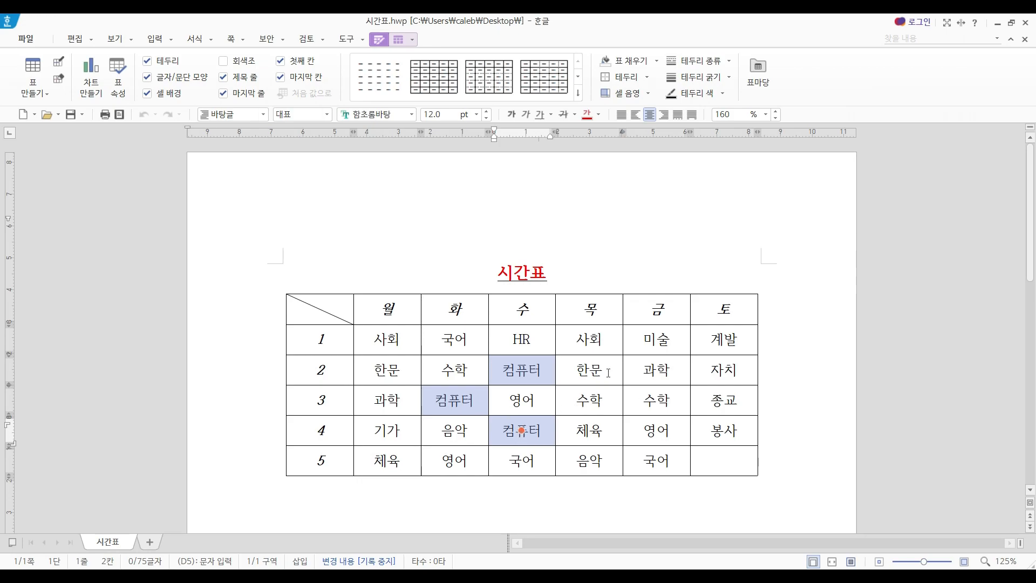
{"action": "left_click", "coordinate": [589, 369], "text": "ctrl"}
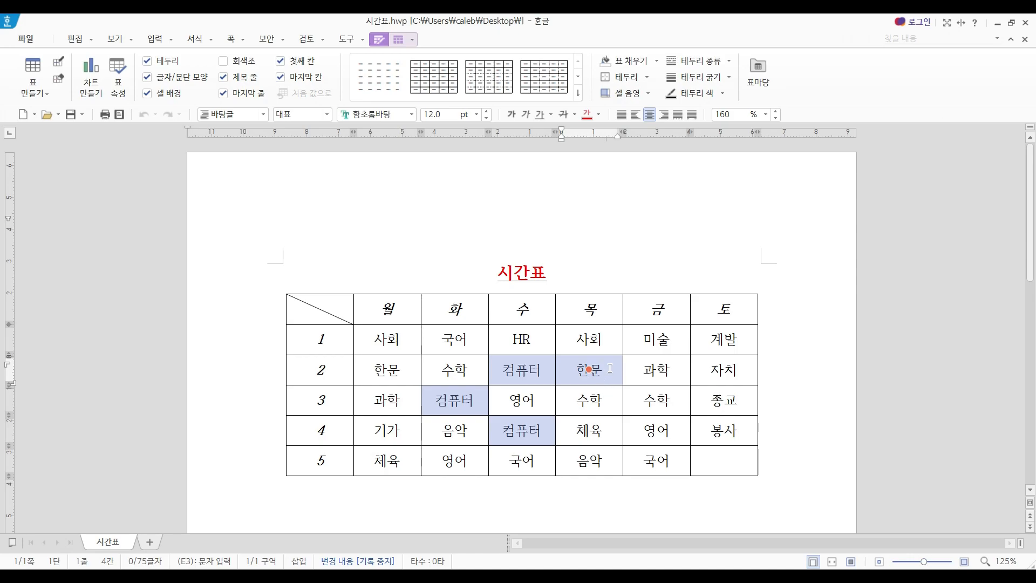
{"action": "left_click", "coordinate": [610, 369], "text": "ctrl"}
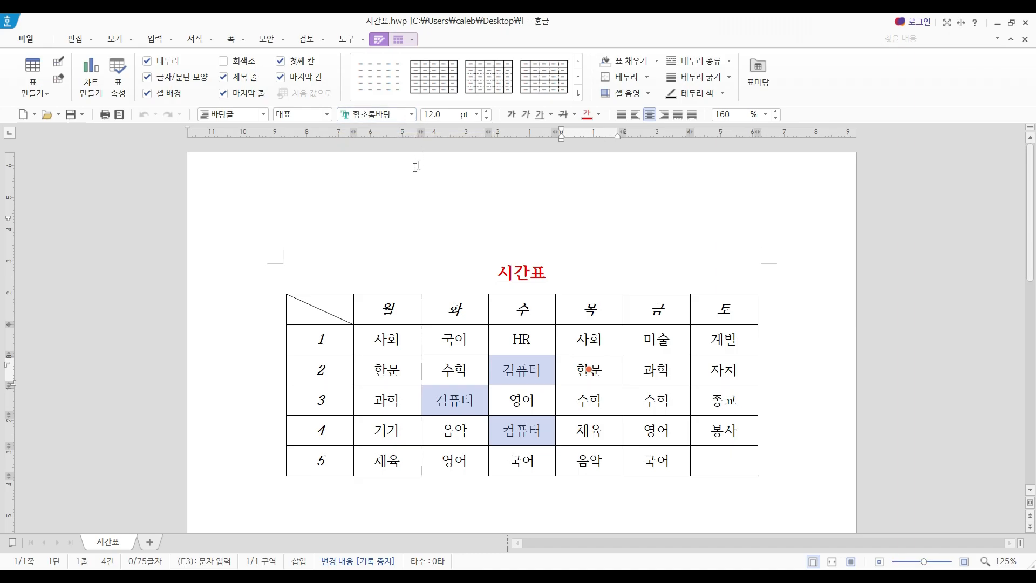
{"action": "key", "text": "alt+shift+z"}
{"action": "mouse_move", "coordinate": [377, 161]}
{"action": "left_mouse_down"}
{"action": "mouse_move", "coordinate": [377, 129]}
{"action": "mouse_move", "coordinate": [389, 128]}
{"action": "left_mouse_up"}
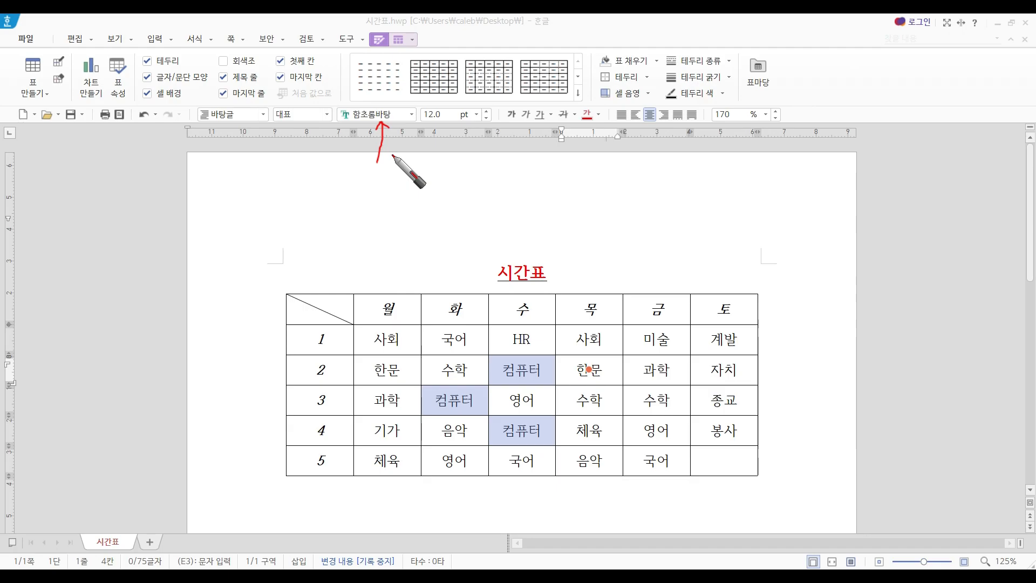
{"action": "key", "text": "Escape"}
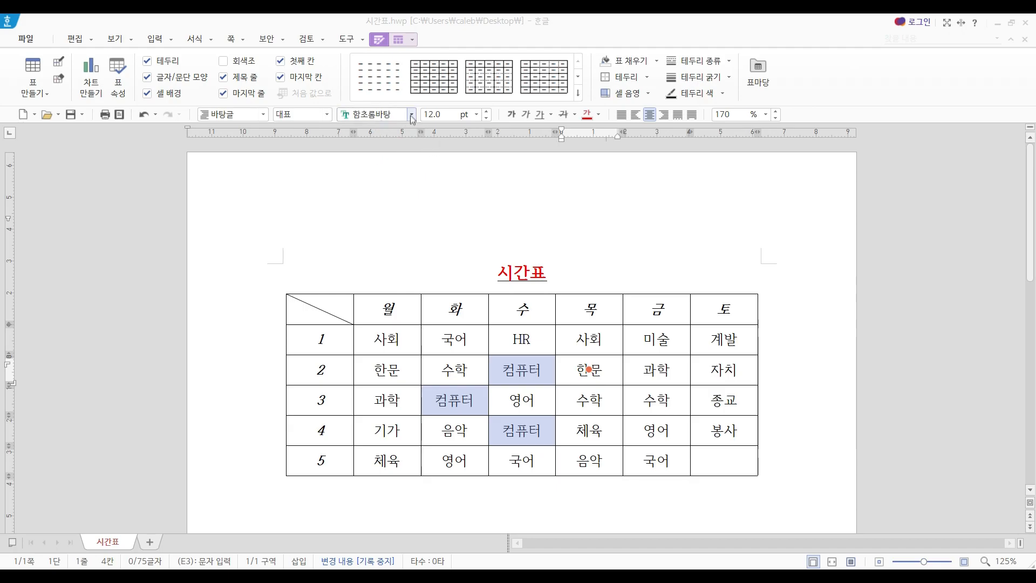
- Change the font of the three selected 컴퓨터 cells to 한컴 윤체 B
{"action": "left_click", "coordinate": [412, 114]}
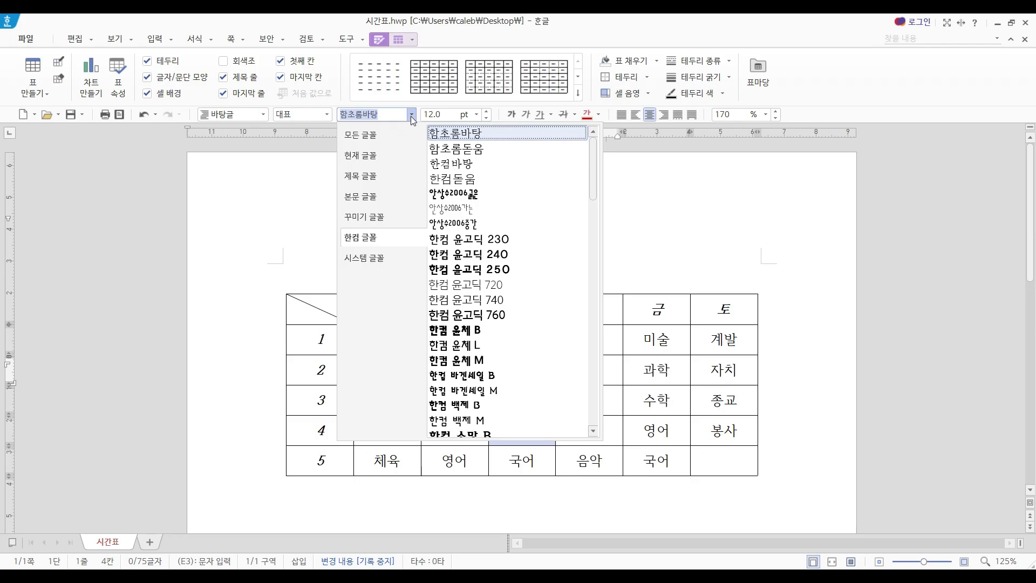
{"action": "left_click_drag", "start_coordinate": [593, 199], "coordinate": [584, 136]}
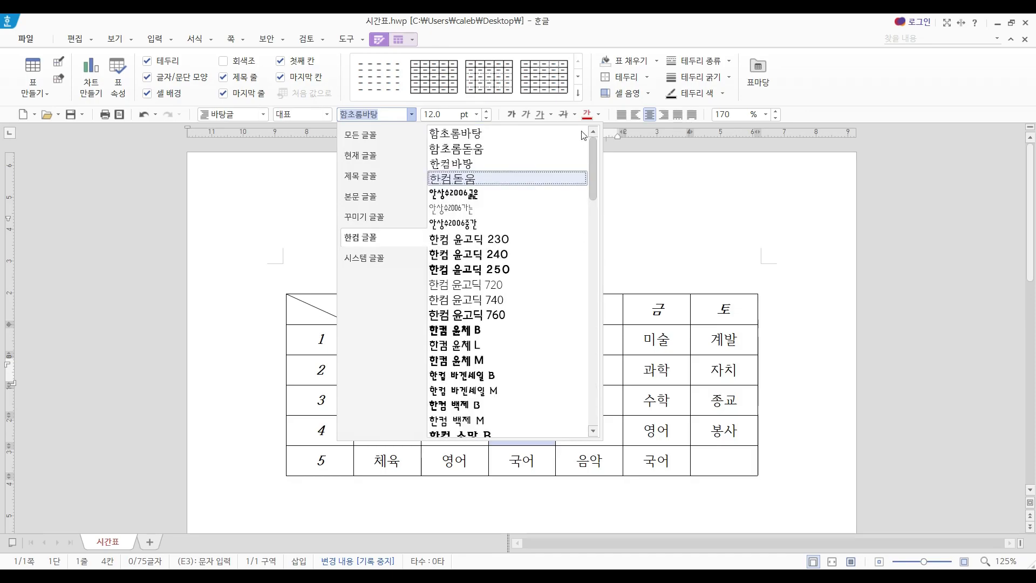
{"action": "left_click_drag", "start_coordinate": [594, 188], "coordinate": [594, 207]}
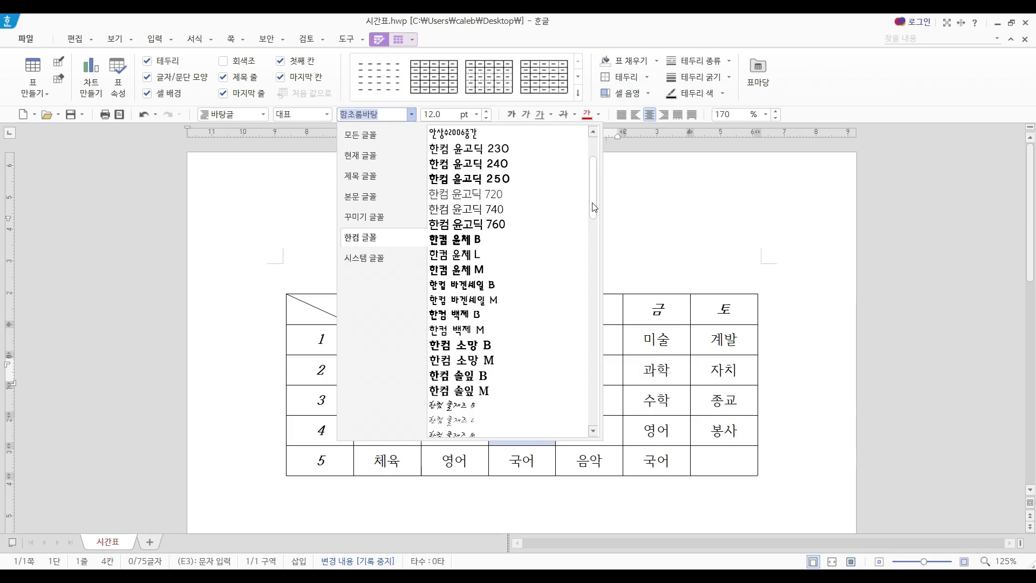
{"action": "left_click_drag", "start_coordinate": [594, 207], "coordinate": [596, 160]}
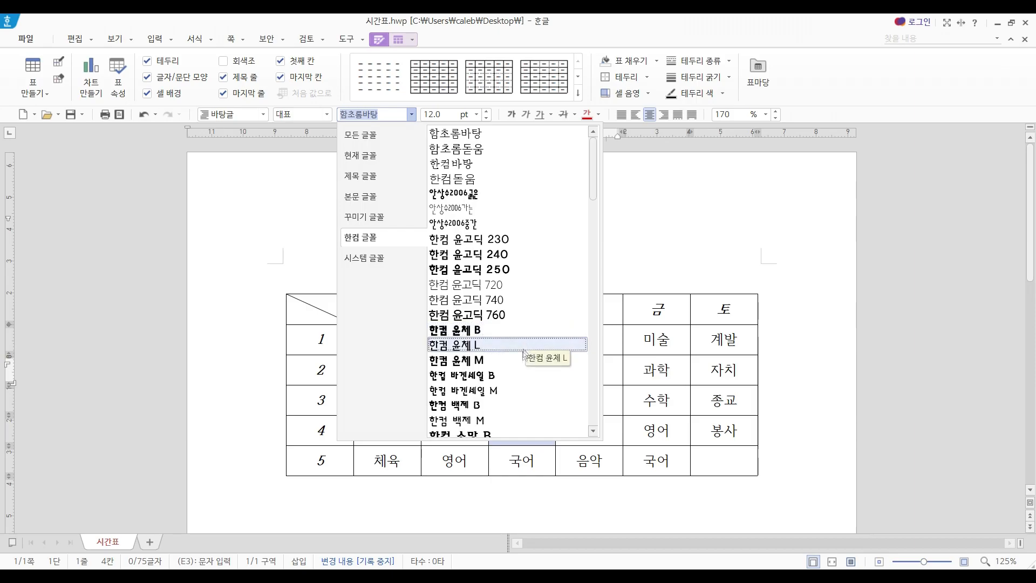
{"action": "scroll", "coordinate": [534, 268], "scroll_direction": "down", "scroll_amount": 1}
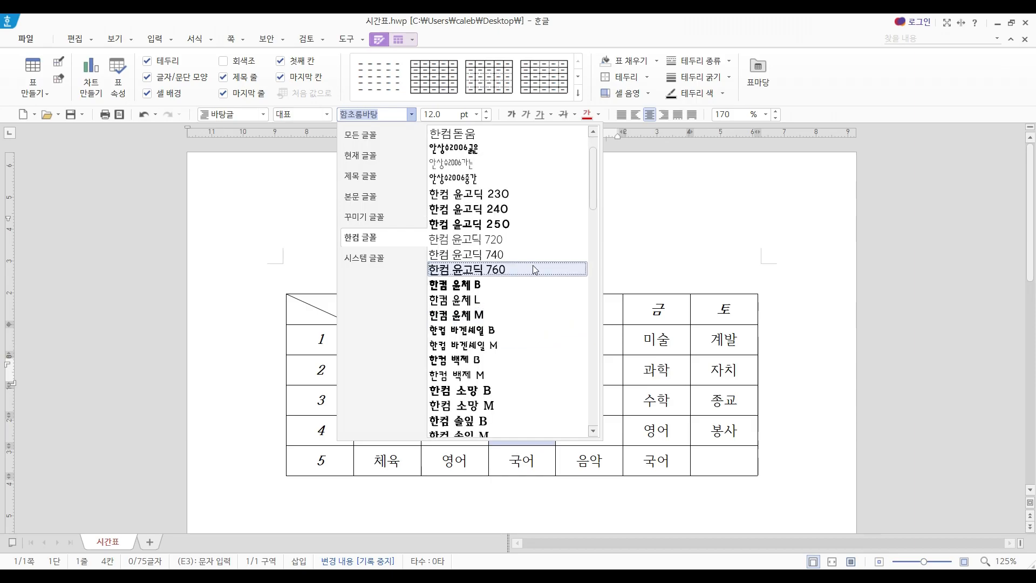
{"action": "left_click", "coordinate": [525, 291]}
{"action": "left_click", "coordinate": [443, 370]}
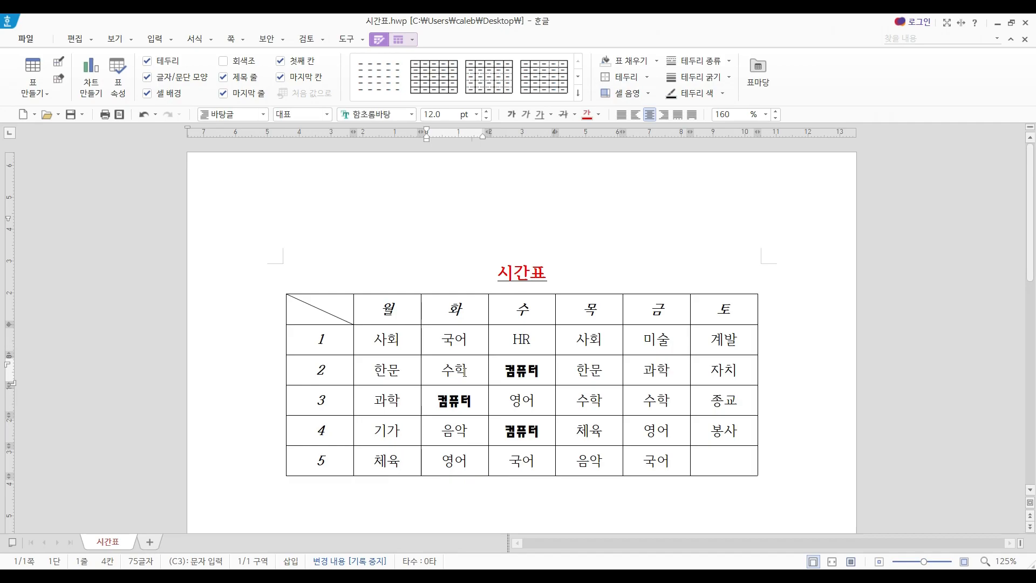
{"action": "left_click", "coordinate": [440, 362]}
- Clear the 과학 entry from the second-period cell in the 금 column
{"action": "left_click", "coordinate": [678, 367]}
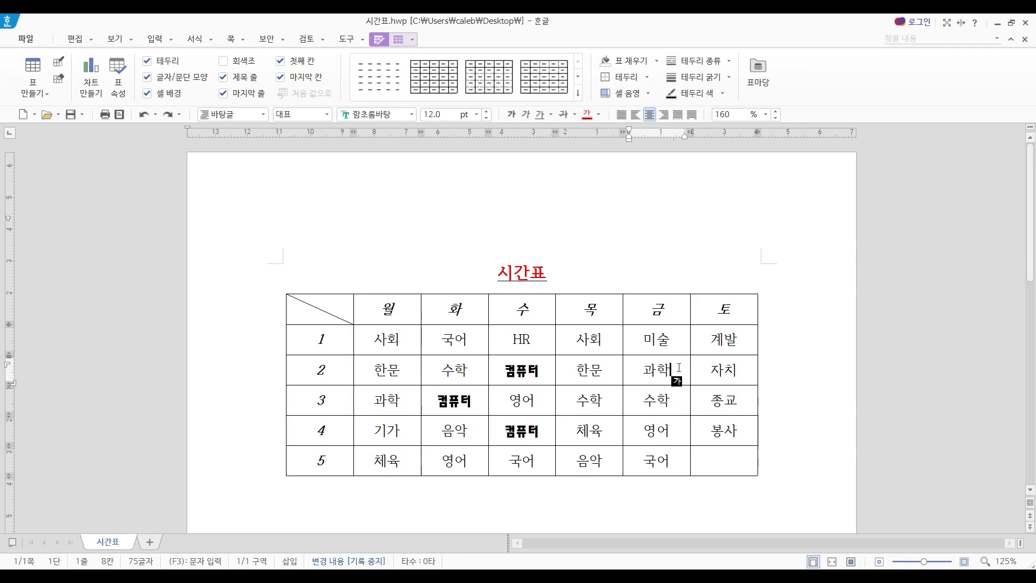
{"action": "key", "text": "BackSpace"}
{"action": "key", "text": "BackSpace"}
{"action": "key", "text": "Hangul"}
{"action": "type", "text": "미술"}
{"action": "key", "text": "BackSpace"}
{"action": "key", "text": "BackSpace"}
{"action": "key", "text": "BackSpace"}
{"action": "key", "text": "BackSpace"}
- Merge the first- and second-period cells of the 금 column into a single 미술 cell
{"action": "left_click_drag", "start_coordinate": [674, 341], "coordinate": [675, 363]}
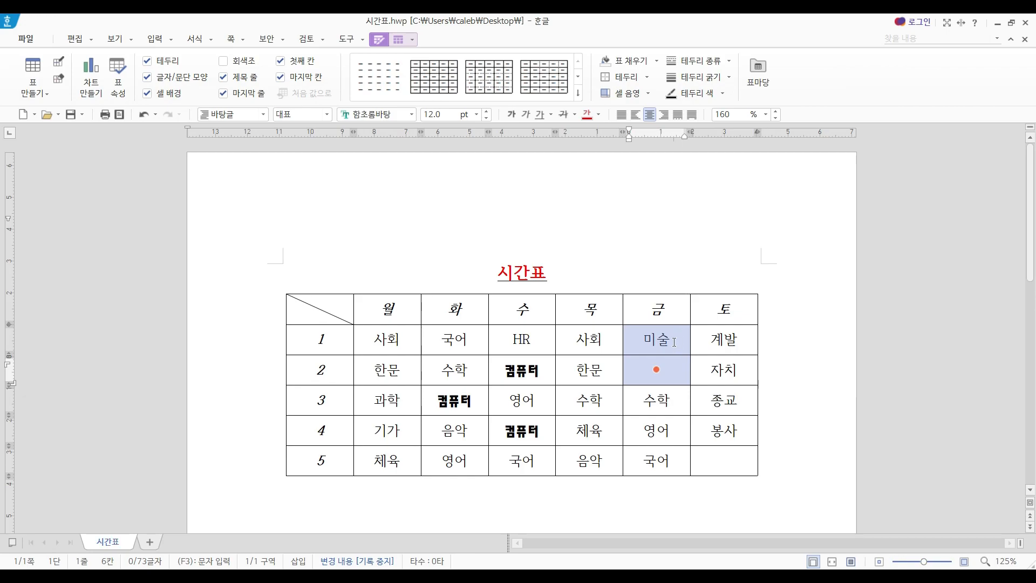
{"action": "right_click", "coordinate": [674, 341]}
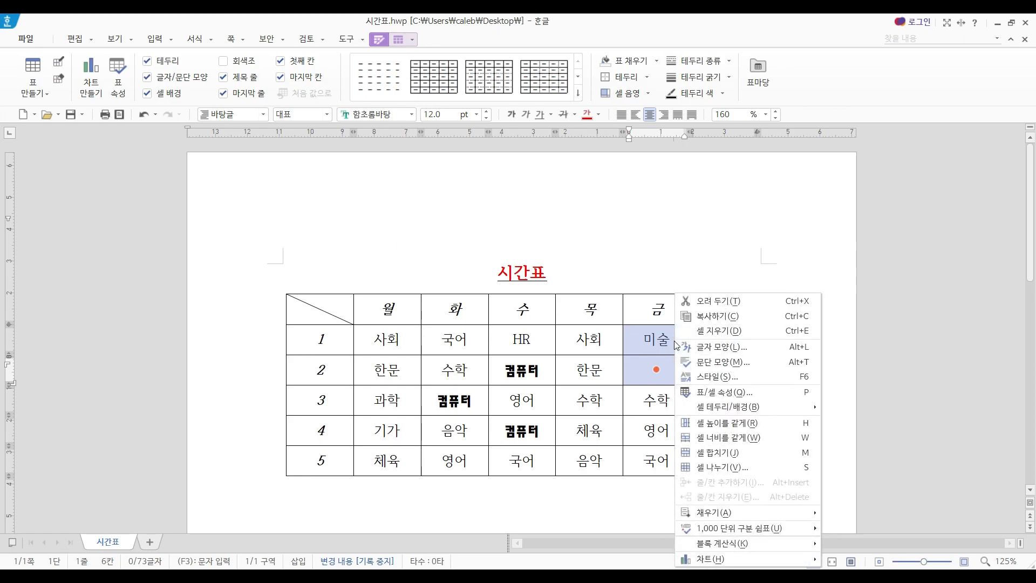
{"action": "left_click", "coordinate": [716, 454]}
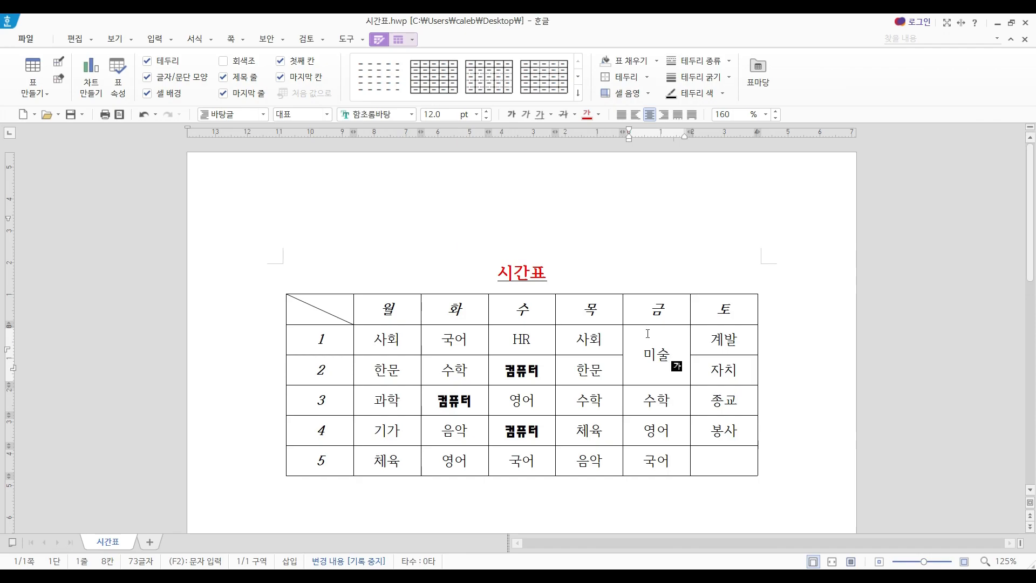
{"action": "left_click_drag", "start_coordinate": [644, 354], "coordinate": [669, 355]}
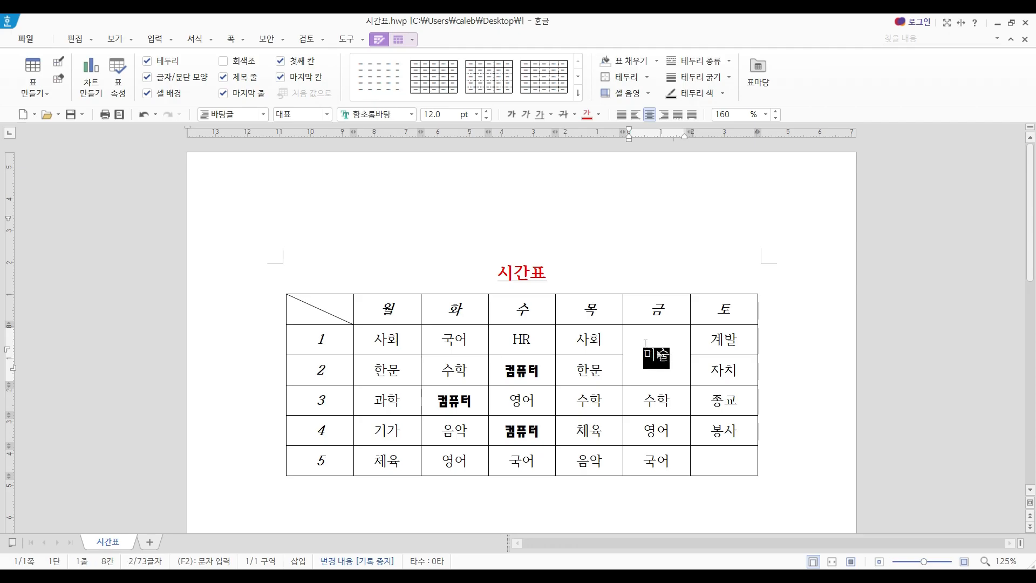
{"action": "key", "text": "F12"}
{"action": "left_click", "coordinate": [679, 338]}
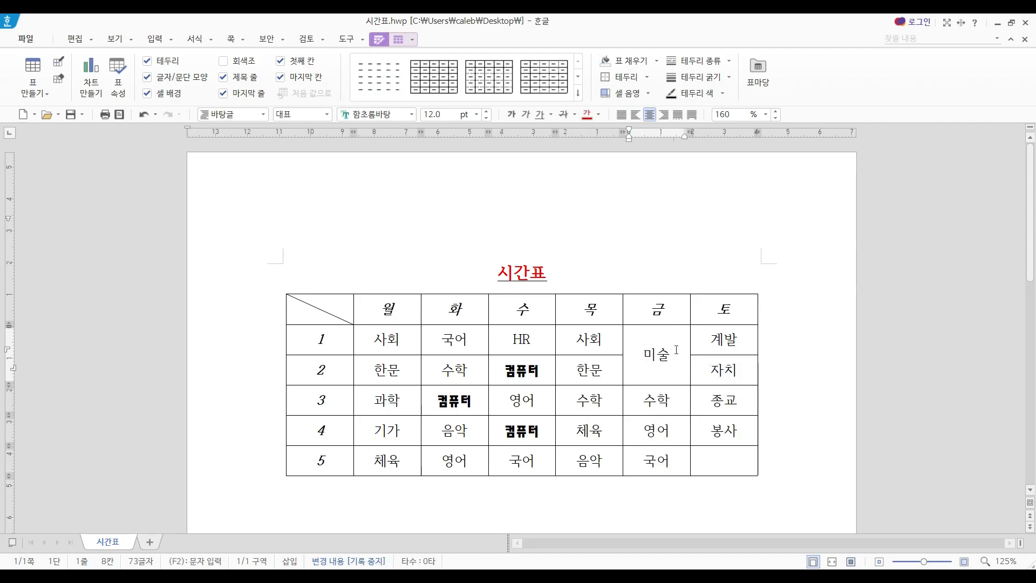
{"action": "key", "text": "ctrl+z"}
{"action": "key", "text": "Hangul"}
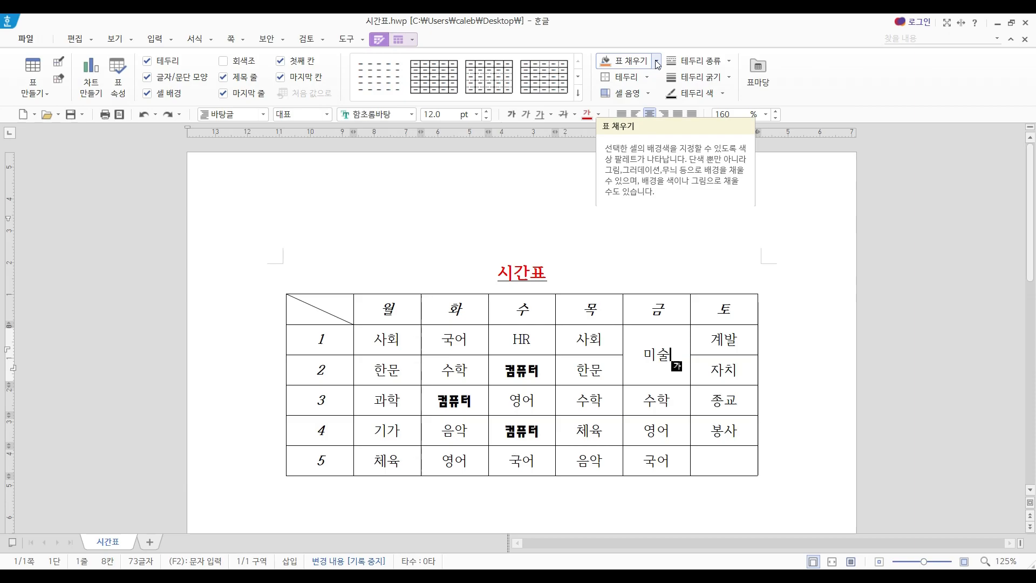
- Fill the merged 미술 cell's background with the blue theme color
{"action": "left_click", "coordinate": [657, 63]}
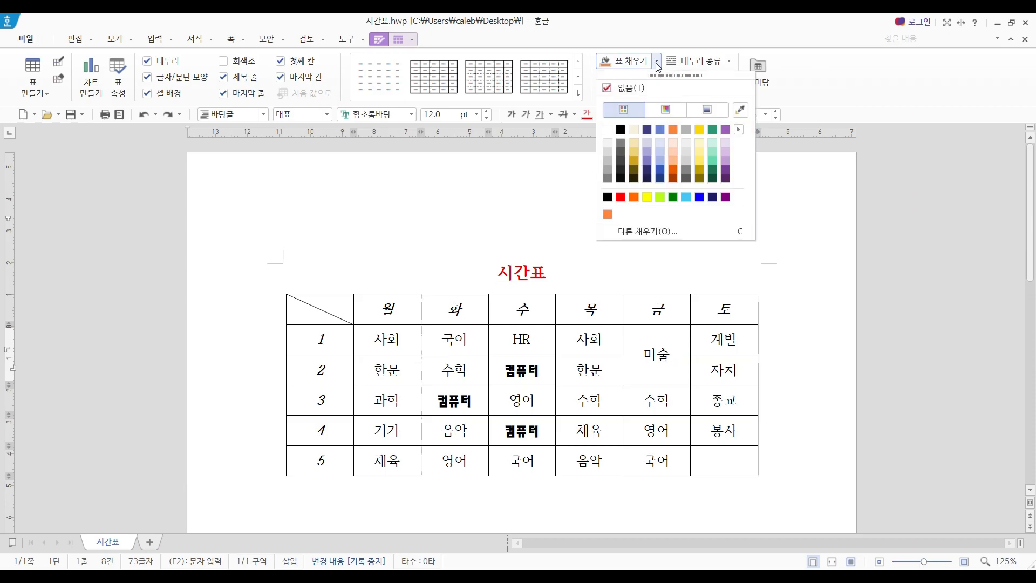
{"action": "left_click", "coordinate": [660, 130]}
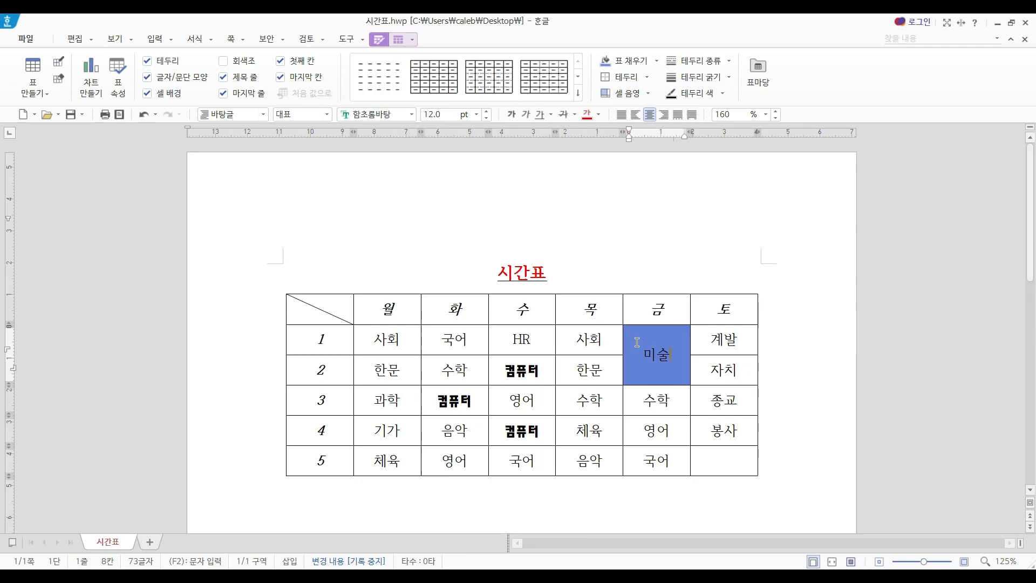
{"action": "key", "text": "Hangul"}
- Convert 한문 in the 목 column's second-period cell to the Hanja 漢文, using the plain 漢字 input format
{"action": "left_click", "coordinate": [610, 373]}
{"action": "key", "text": "Hangul"}
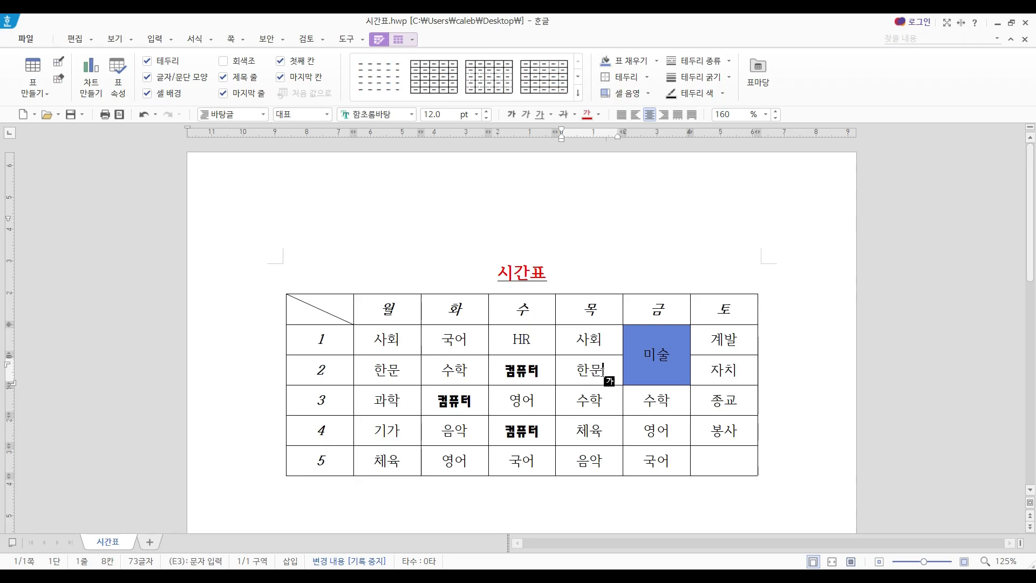
{"action": "key", "text": "F9"}
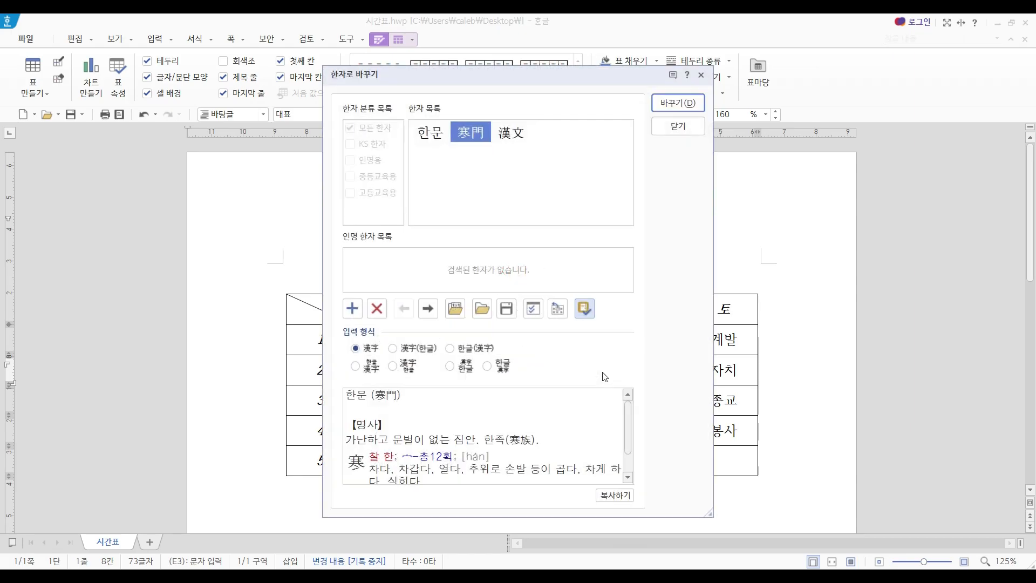
{"action": "left_click", "coordinate": [510, 147]}
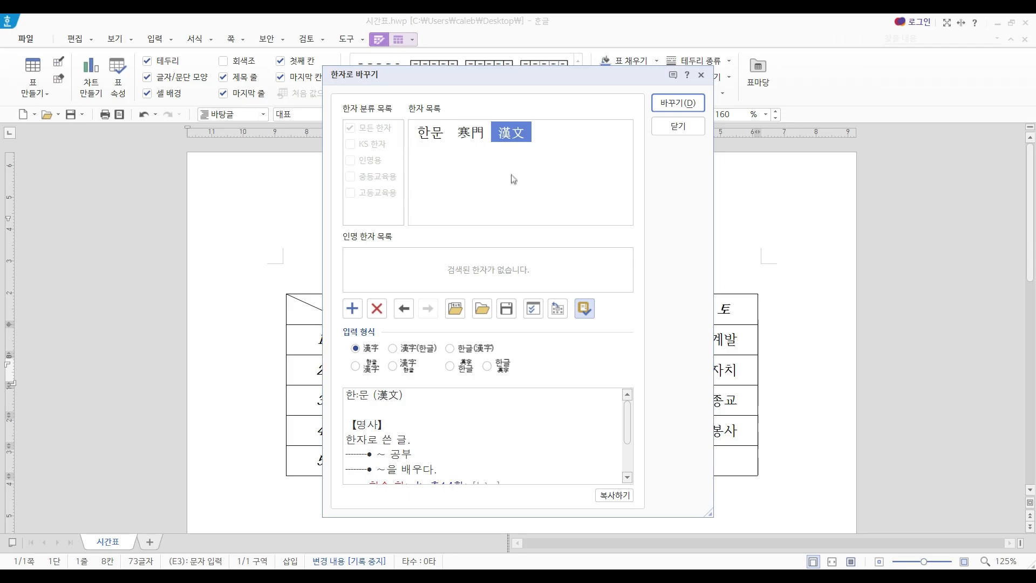
{"action": "left_click", "coordinate": [678, 103]}
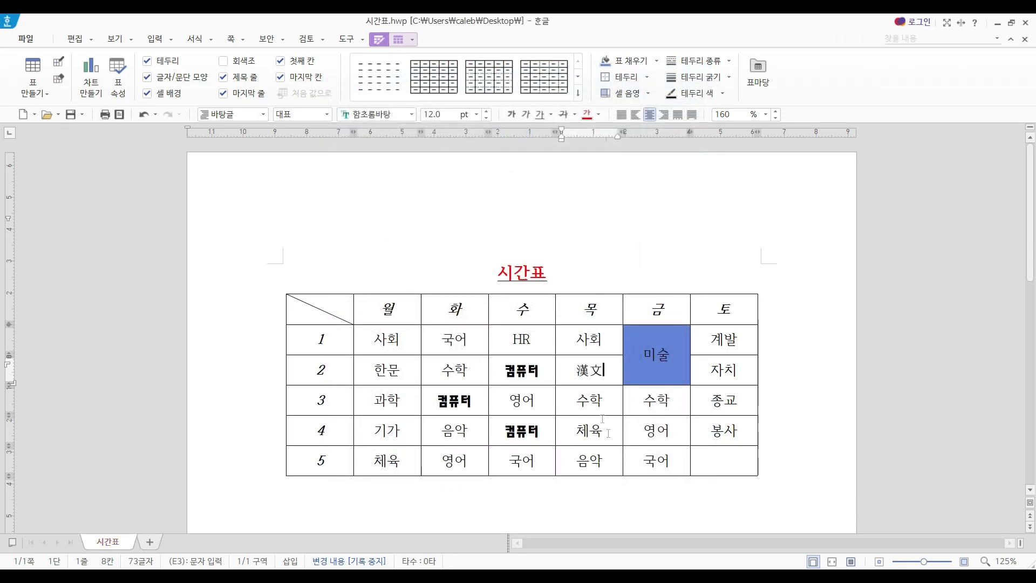
{"action": "double_click", "coordinate": [603, 370]}
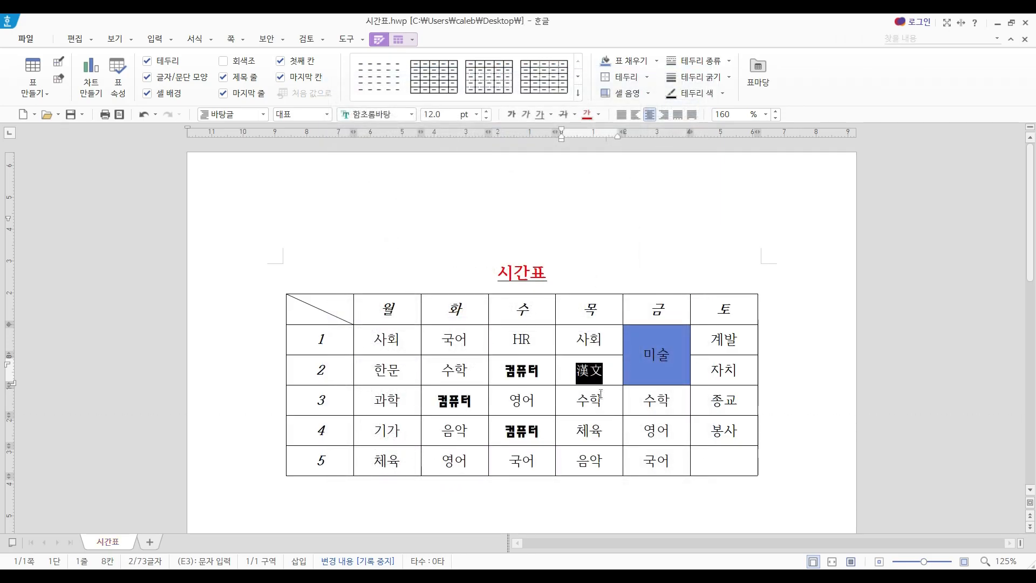
{"action": "left_click", "coordinate": [605, 375]}
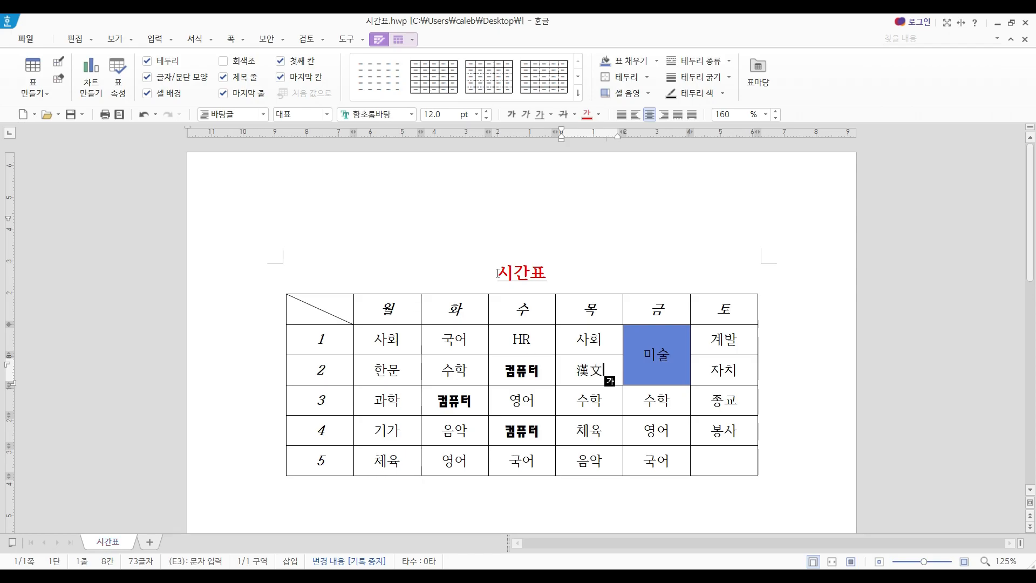
- Enlarge the 시간표 title to 17 pt and color its text green (RGB 0,128,0)
{"action": "left_click", "coordinate": [497, 273]}
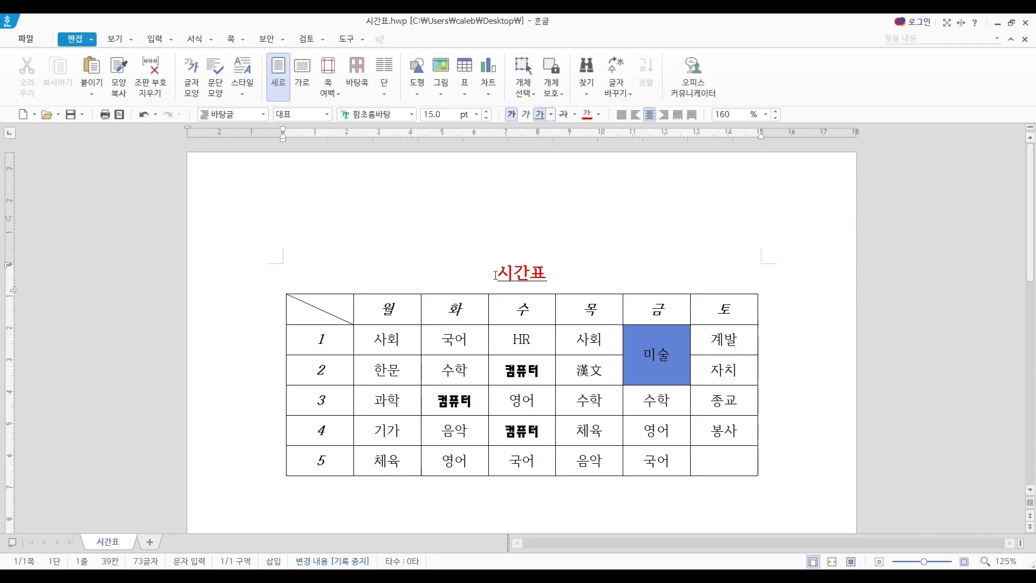
{"action": "left_click_drag", "start_coordinate": [496, 275], "coordinate": [564, 274]}
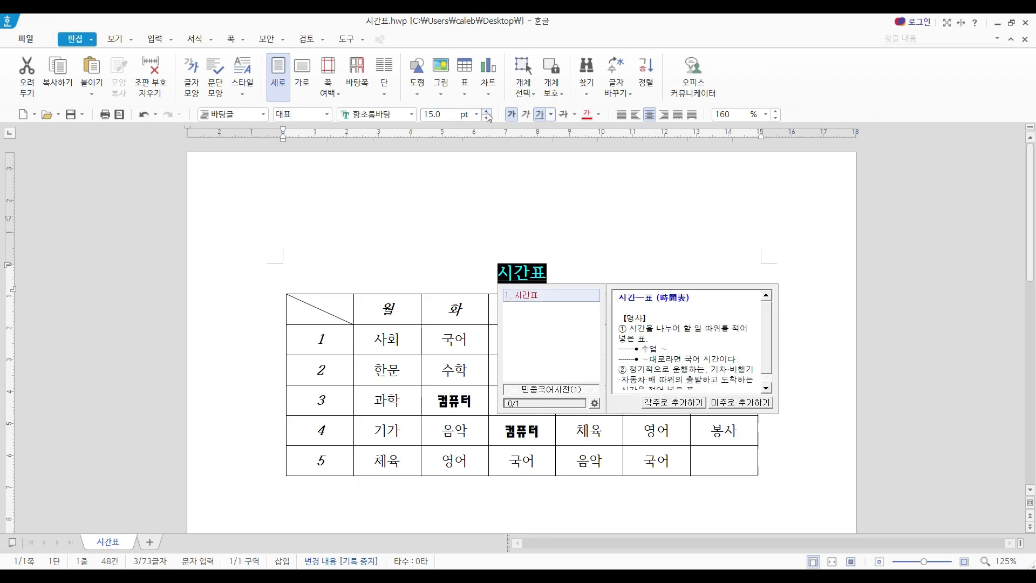
{"action": "left_click", "coordinate": [487, 112]}
{"action": "left_click", "coordinate": [486, 113]}
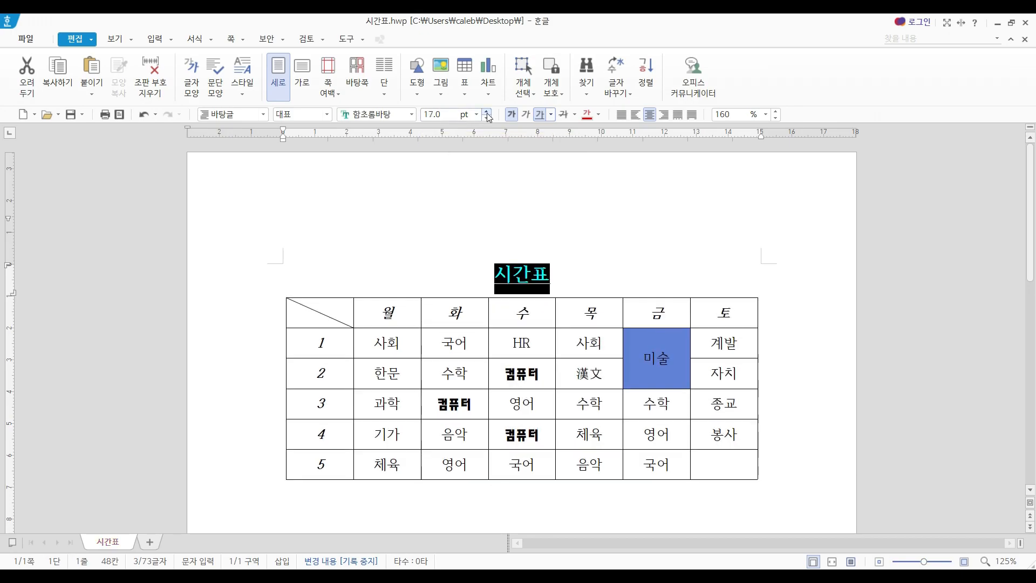
{"action": "left_click", "coordinate": [600, 114]}
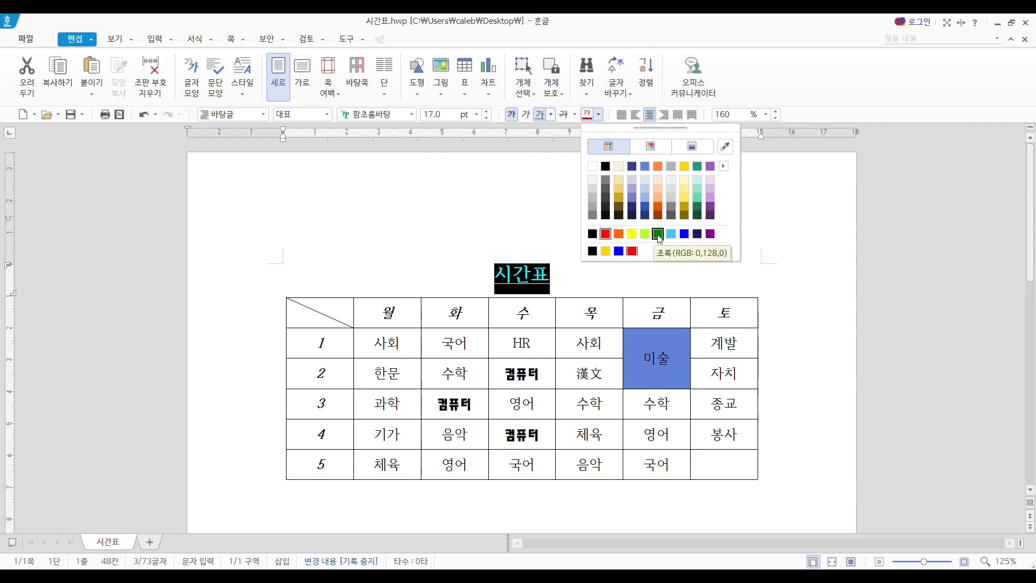
{"action": "left_click", "coordinate": [658, 234]}
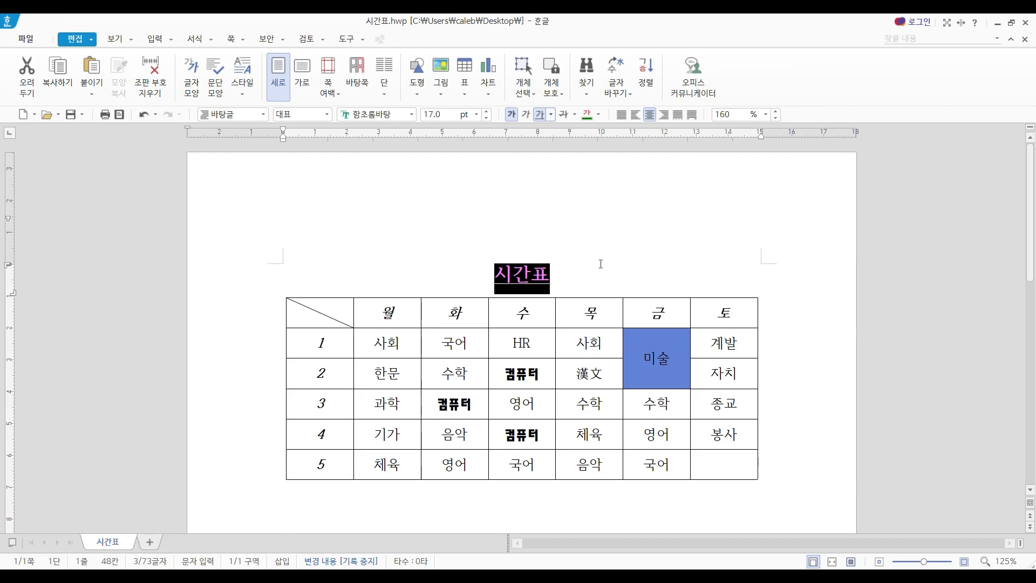
{"action": "left_click", "coordinate": [556, 284]}
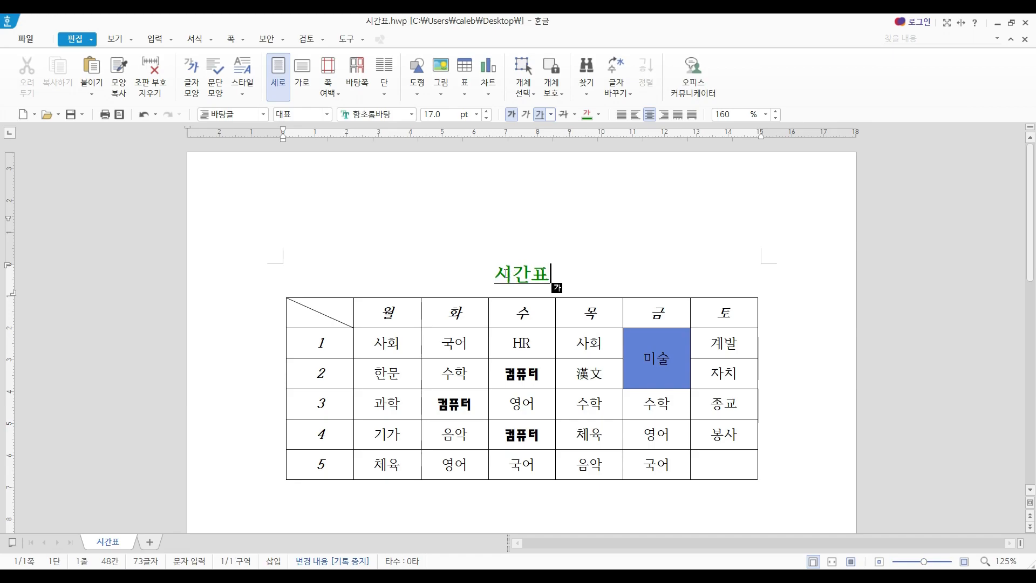
- Insert spaces between the title's characters so that it reads 시 간 표
{"action": "left_click", "coordinate": [513, 278]}
{"action": "left_click", "coordinate": [544, 280]}
{"action": "key", "text": "End"}
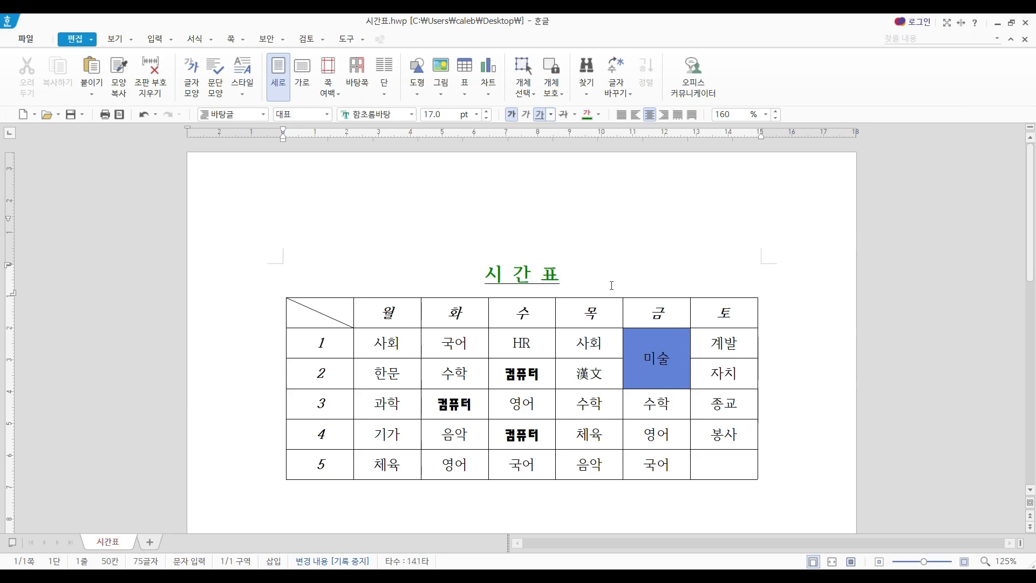